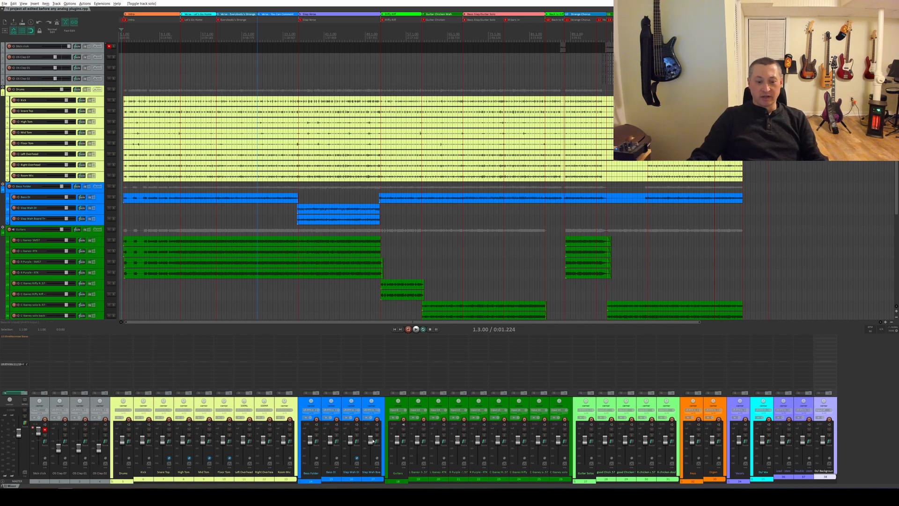
Step: Solo the Bass DI track and load the saved FX chain "Analog Chain - Mono" onto it
{"action": "left_click", "coordinate": [337, 436]}
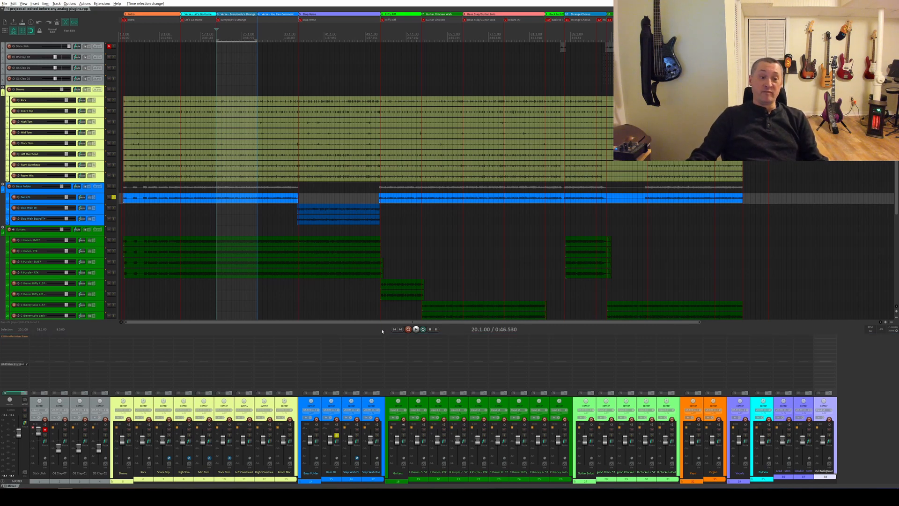
{"action": "left_click", "coordinate": [329, 395]}
{"action": "key", "text": "Escape"}
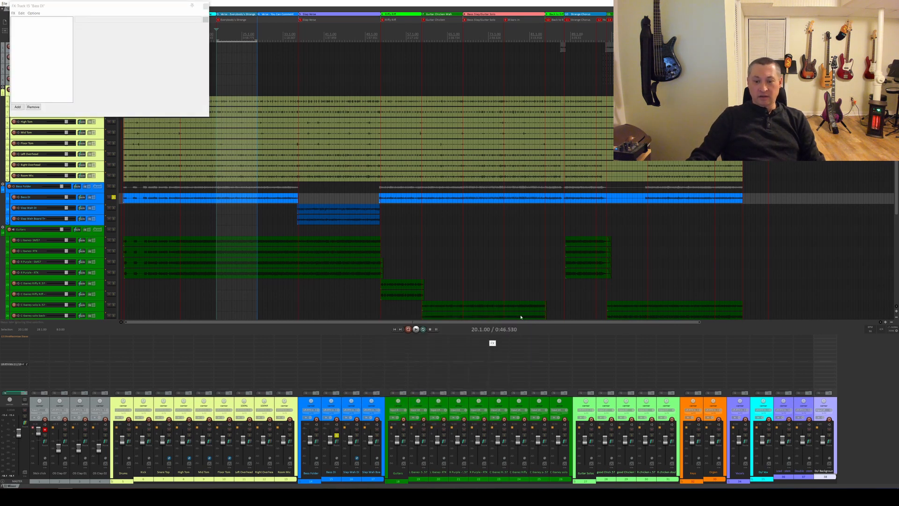
{"action": "left_click_drag", "start_coordinate": [73, 6], "coordinate": [318, 215]}
{"action": "left_click", "coordinate": [257, 223]}
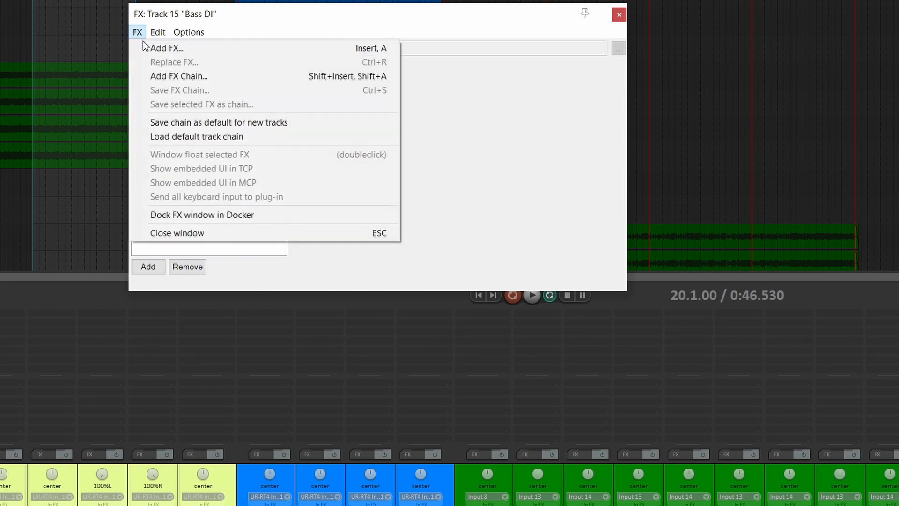
{"action": "left_click", "coordinate": [178, 77]}
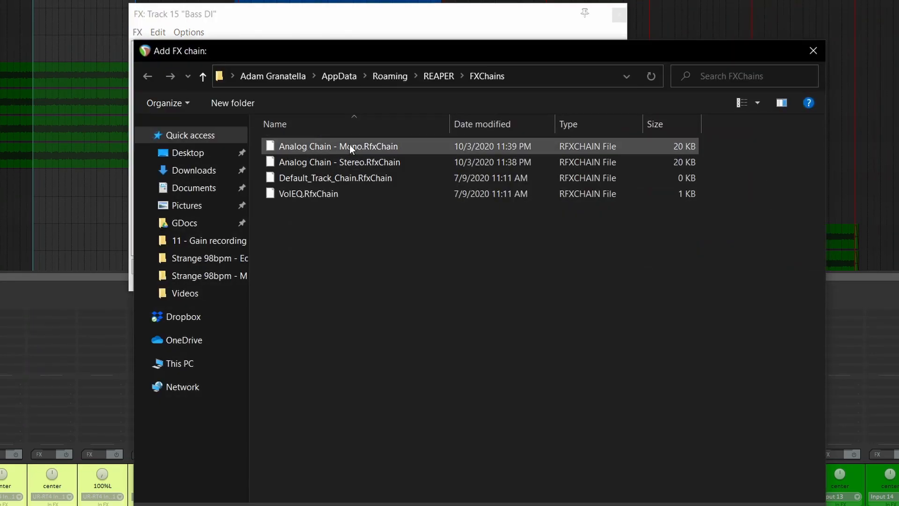
{"action": "double_click", "coordinate": [347, 146]}
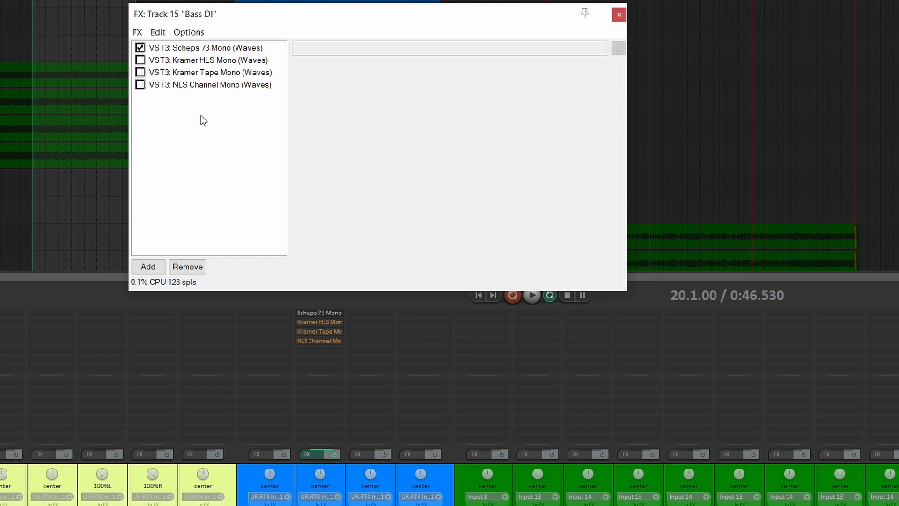
{"action": "left_click", "coordinate": [137, 31]}
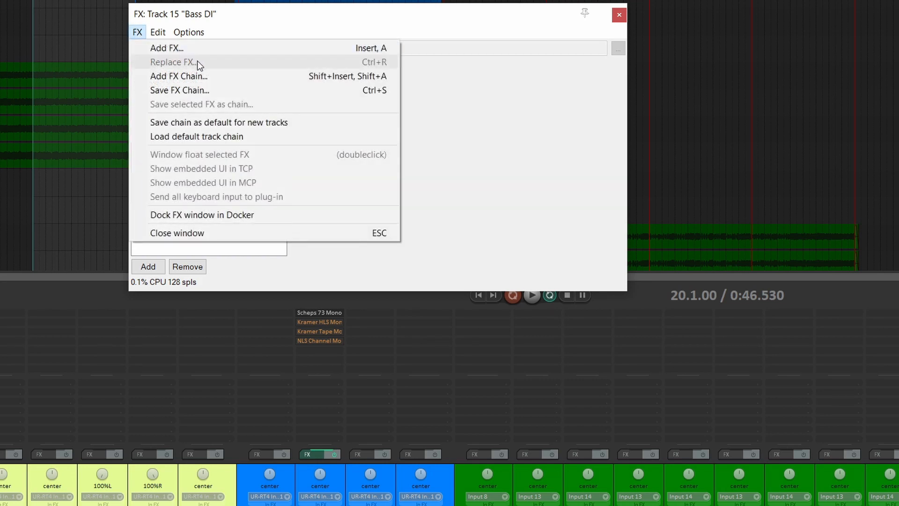
{"action": "left_click", "coordinate": [201, 89]}
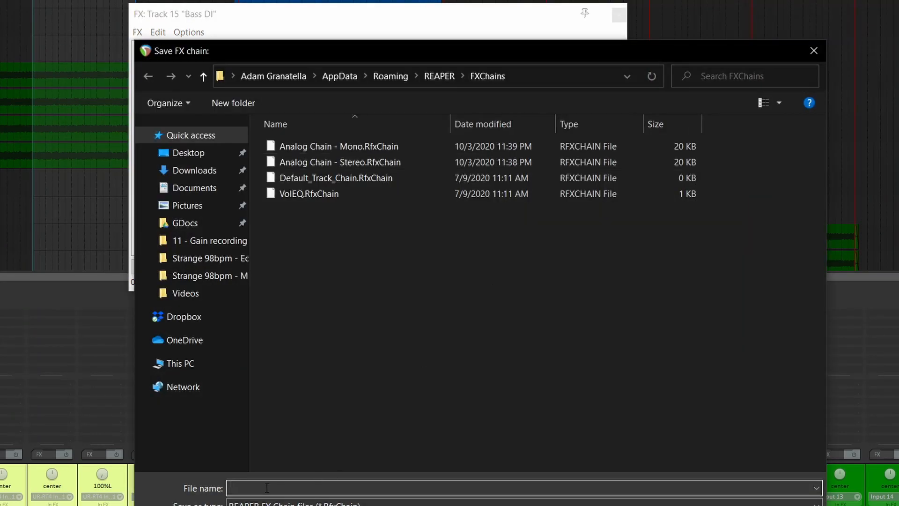
{"action": "key", "text": "Escape"}
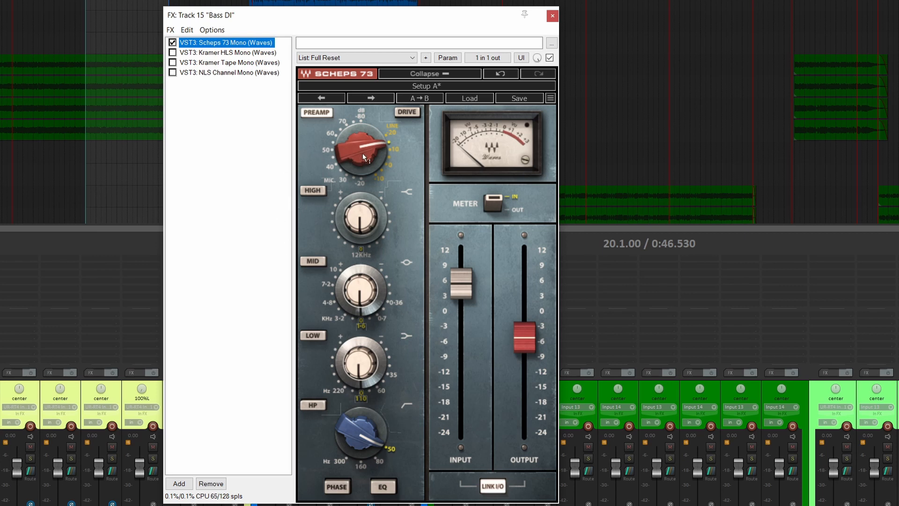
Step: Raise the Scheps 73 Mono input on Bass DI to about 10 dB, with the linked output compensating
{"action": "mouse_move", "coordinate": [363, 154]}
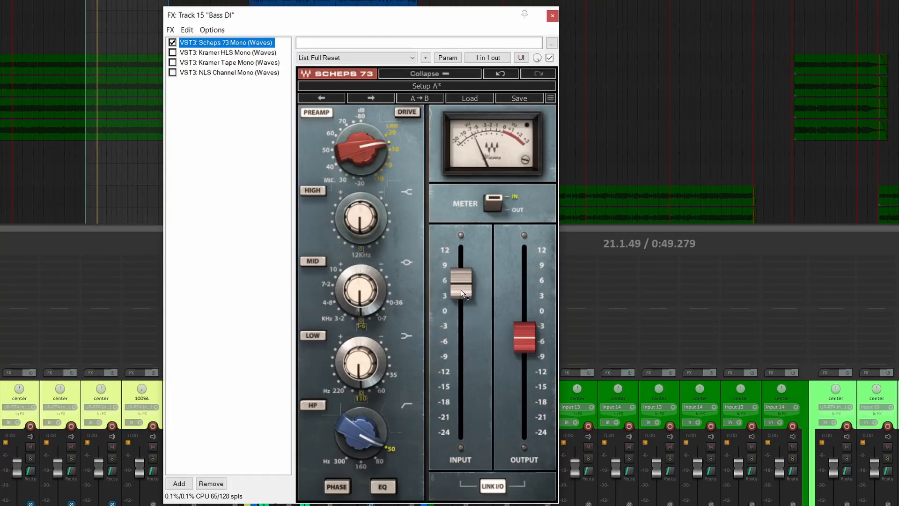
{"action": "left_click_drag", "start_coordinate": [461, 287], "coordinate": [460, 254]}
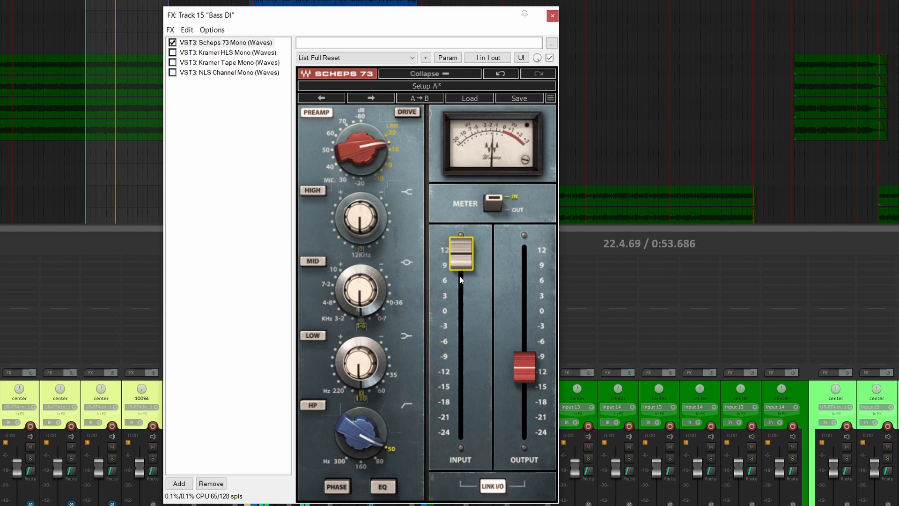
{"action": "mouse_move", "coordinate": [460, 258]}
{"action": "left_mouse_down"}
{"action": "mouse_move", "coordinate": [460, 270]}
{"action": "mouse_move", "coordinate": [460, 260]}
{"action": "left_mouse_up"}
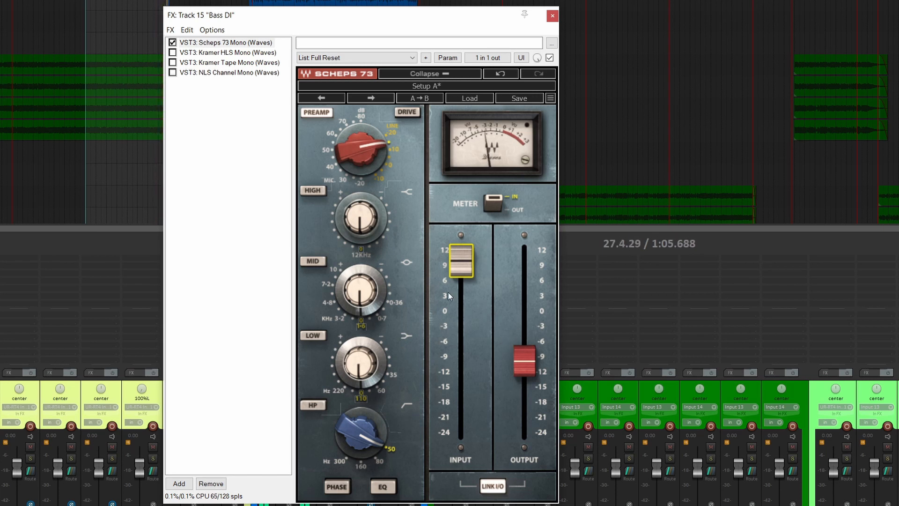
Step: Enable Kramer HLS Mono on Bass DI and set its input to about 11 dB and output to about -11 dB
{"action": "left_click", "coordinate": [192, 53]}
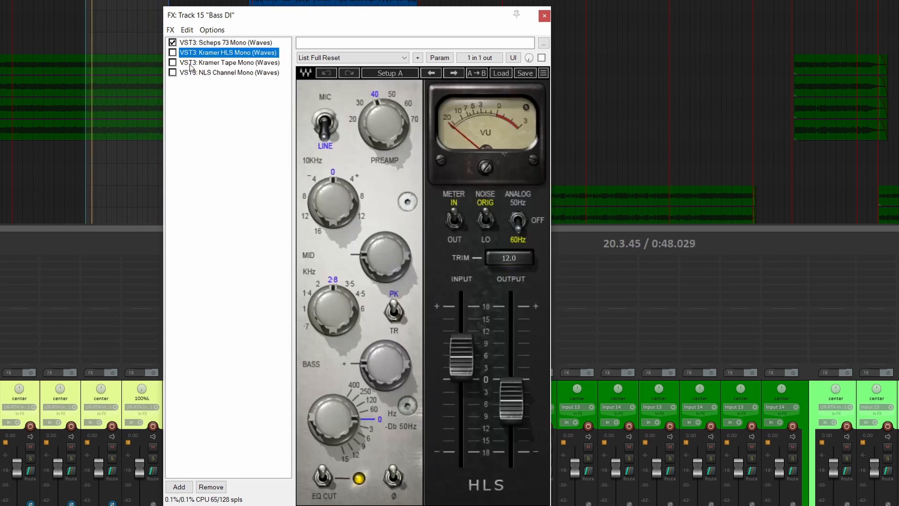
{"action": "left_click", "coordinate": [172, 53]}
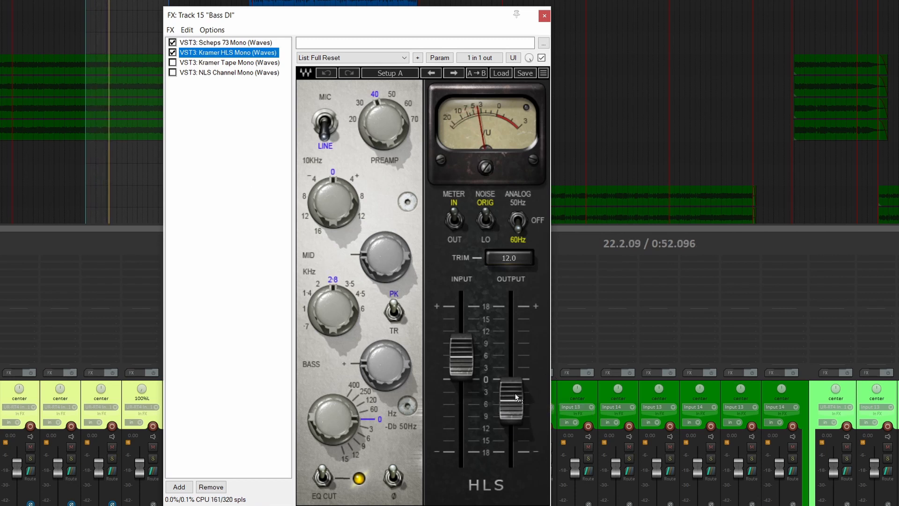
{"action": "left_click_drag", "start_coordinate": [516, 397], "coordinate": [516, 426]}
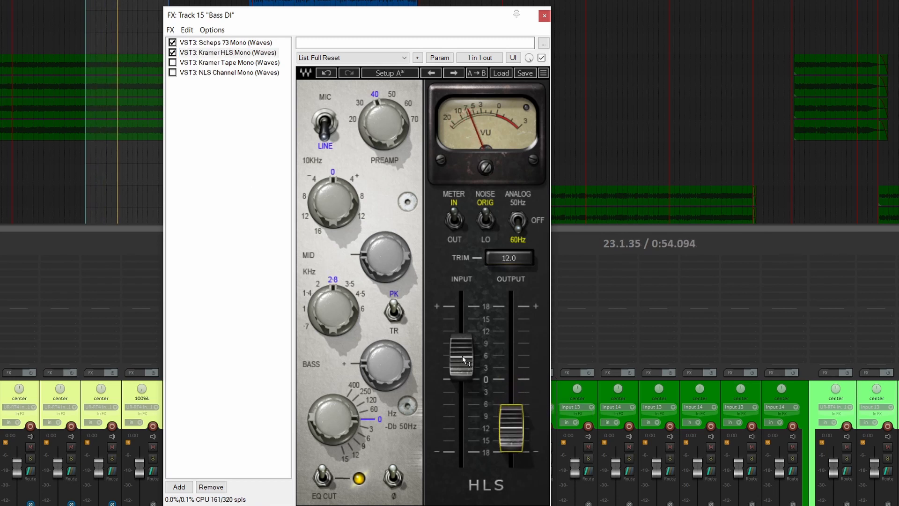
{"action": "left_click_drag", "start_coordinate": [462, 355], "coordinate": [462, 333]}
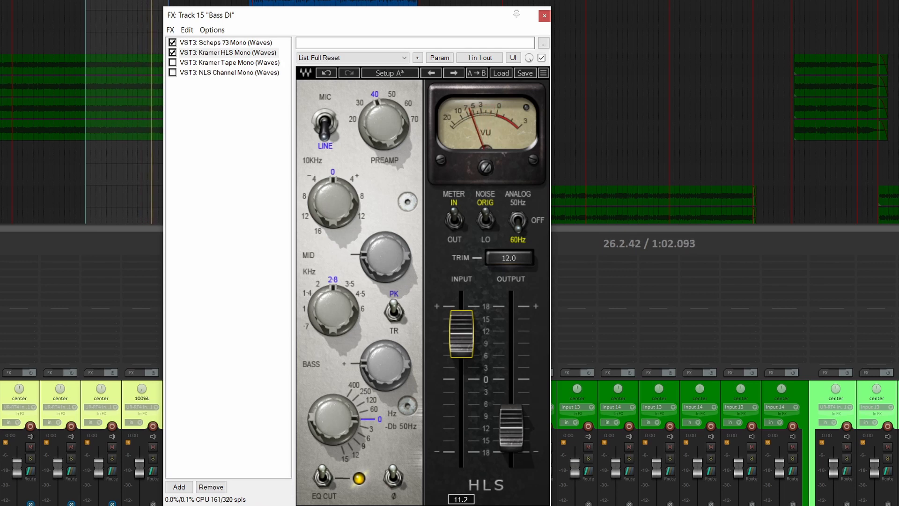
{"action": "left_click_drag", "start_coordinate": [462, 333], "coordinate": [462, 335]}
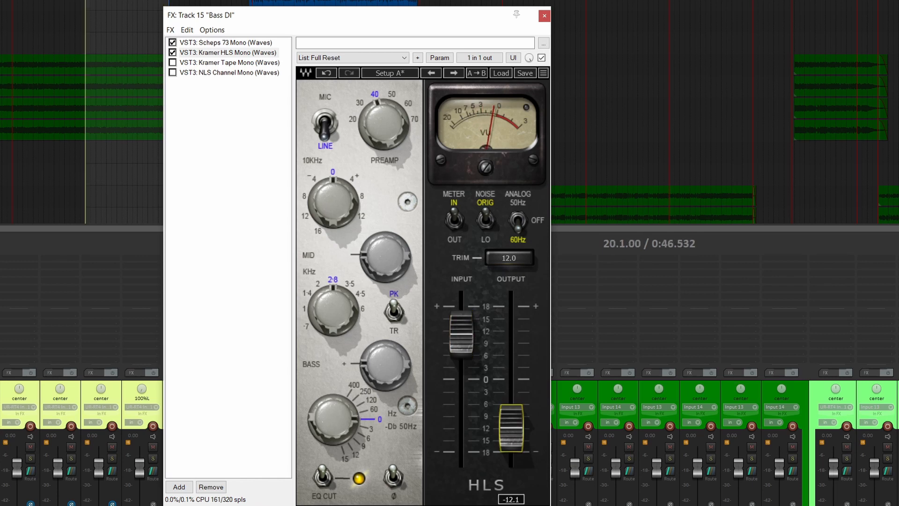
{"action": "left_click_drag", "start_coordinate": [511, 427], "coordinate": [512, 423]}
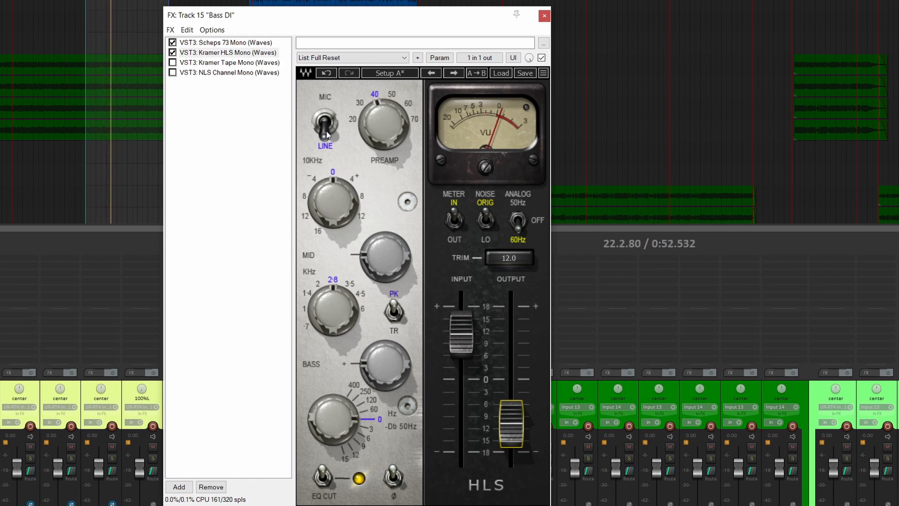
Step: Enable Kramer Tape Mono on Bass DI and raise its record level to about 12, with the playback level linked
{"action": "left_click", "coordinate": [261, 63]}
{"action": "left_click", "coordinate": [172, 62]}
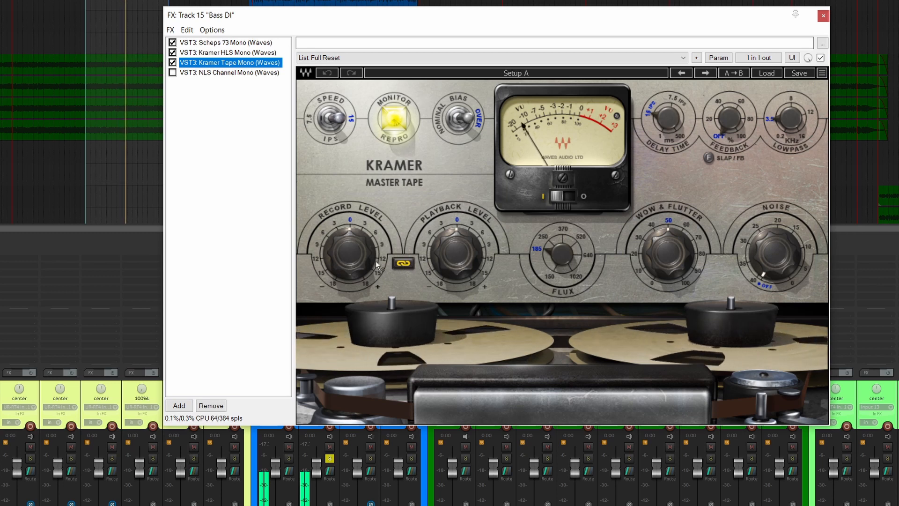
{"action": "left_click_drag", "start_coordinate": [351, 260], "coordinate": [352, 257]}
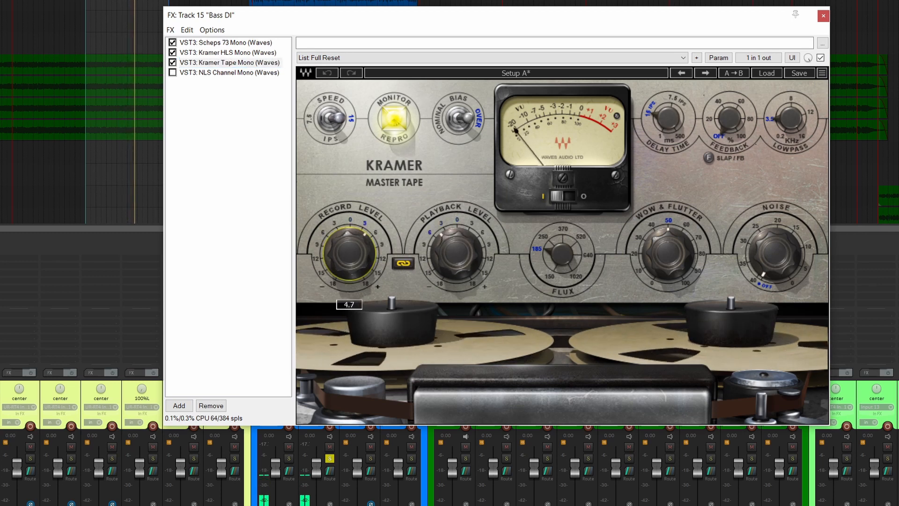
{"action": "left_click_drag", "start_coordinate": [349, 253], "coordinate": [349, 223]}
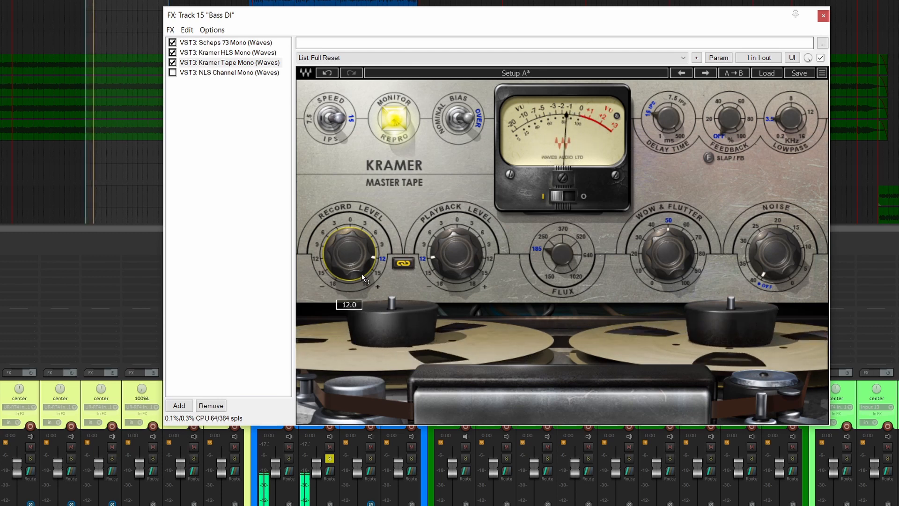
{"action": "left_click_drag", "start_coordinate": [362, 274], "coordinate": [367, 298]}
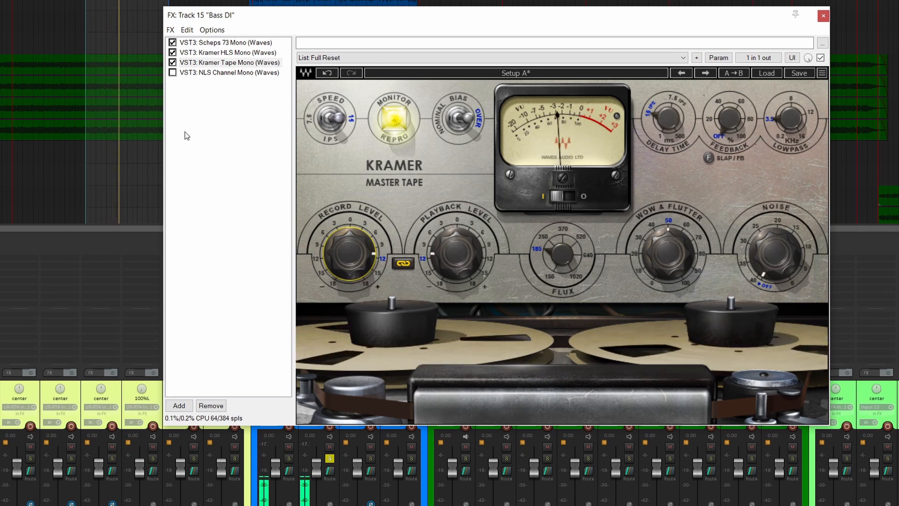
Step: Enable NLS Channel Mono on Bass DI, and compare the sound by bypassing and re-enabling the track's whole FX chain
{"action": "left_click", "coordinate": [206, 73]}
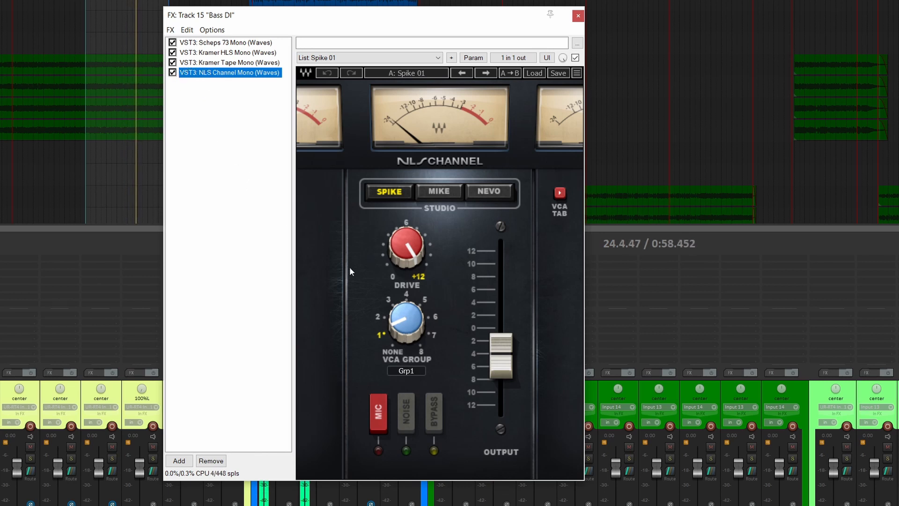
{"action": "left_click", "coordinate": [502, 359]}
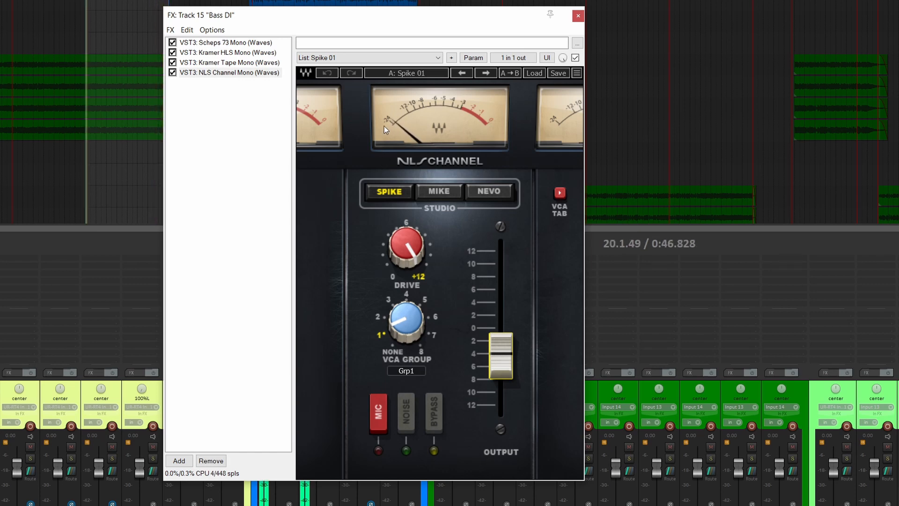
{"action": "left_click_drag", "start_coordinate": [483, 23], "coordinate": [488, 0]}
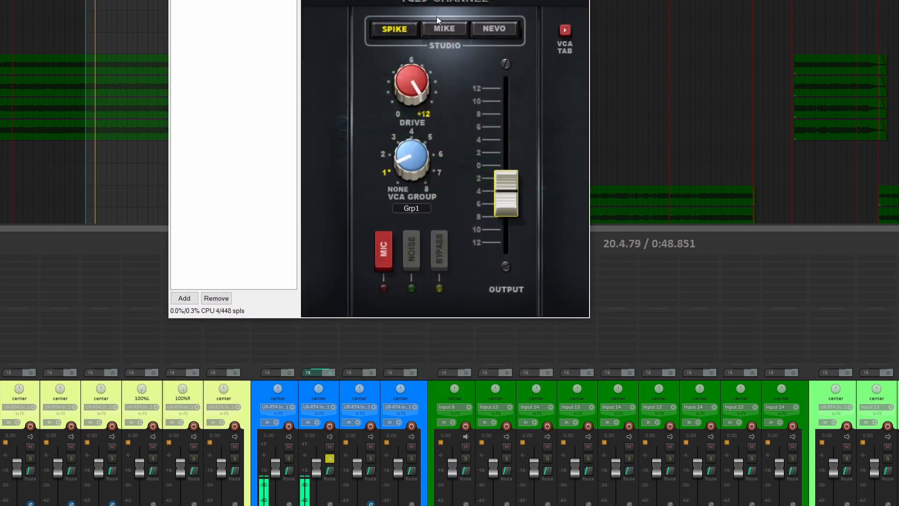
{"action": "left_click", "coordinate": [331, 373]}
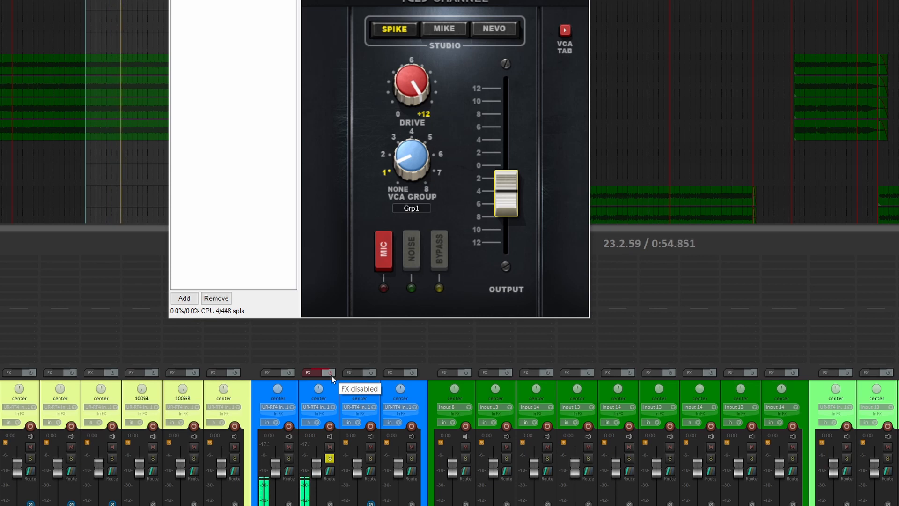
{"action": "left_click", "coordinate": [330, 373]}
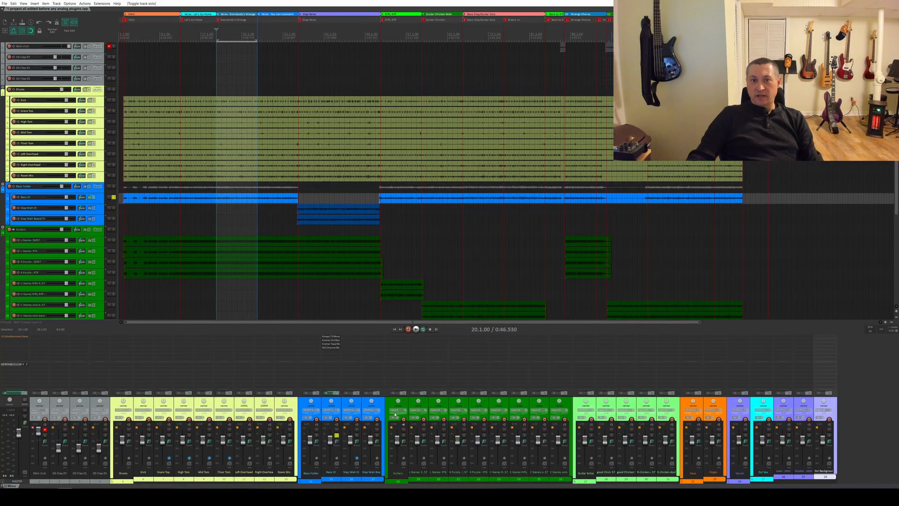
Step: Unsolo Bass DI, solo the R Purple - SM57 guitar track and audition it over the selected time range
{"action": "left_click", "coordinate": [337, 435]}
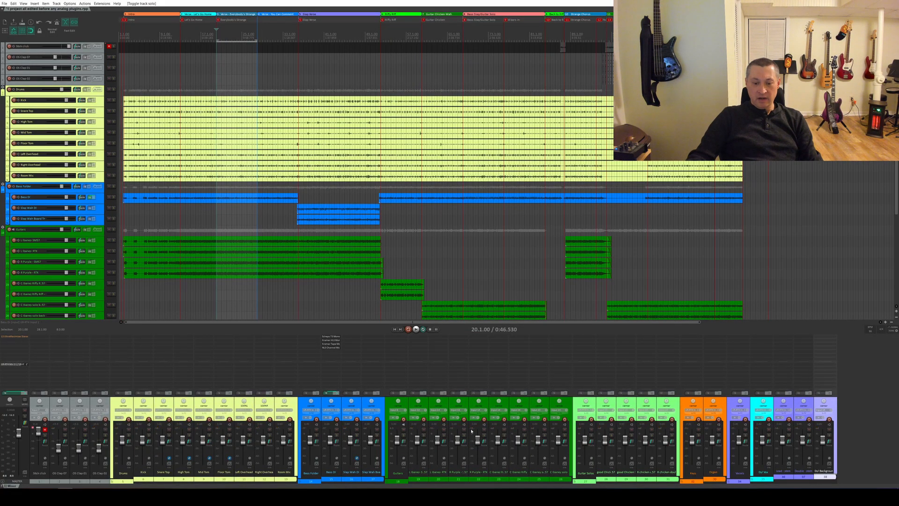
{"action": "left_click", "coordinate": [463, 436]}
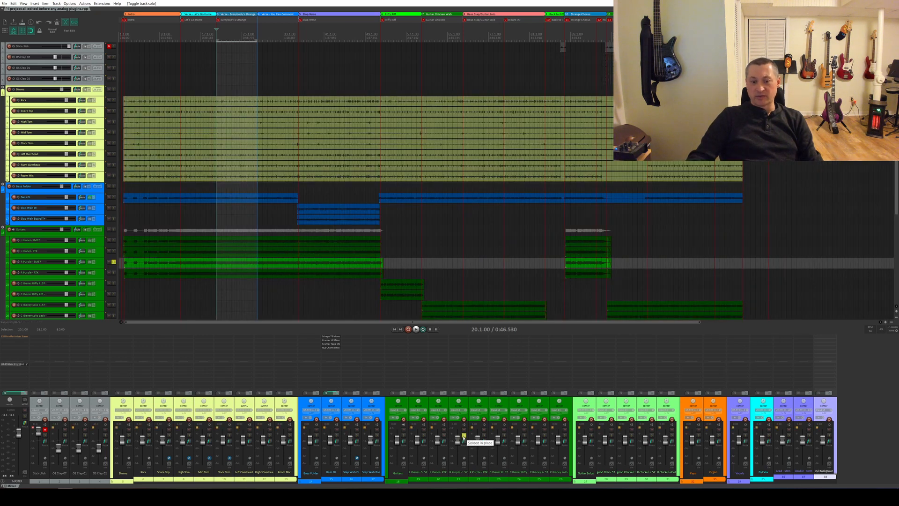
{"action": "key", "text": "space"}
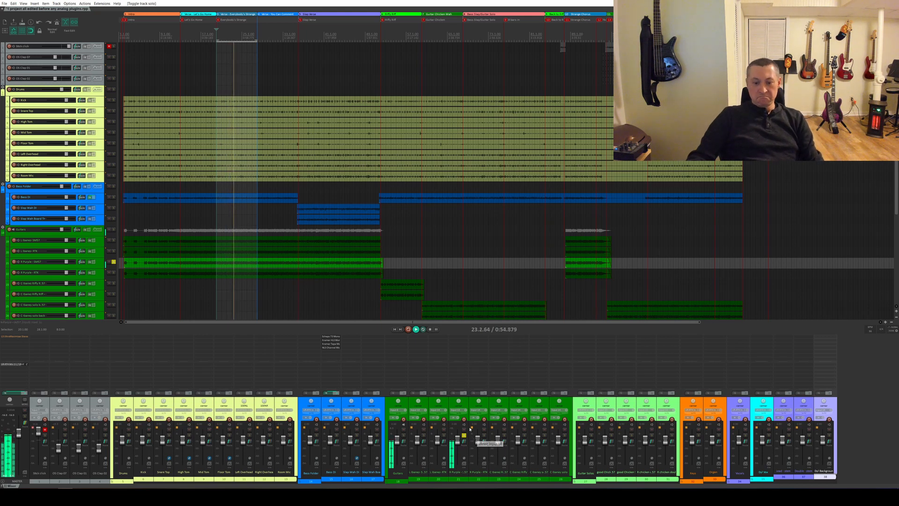
{"action": "key", "text": "space"}
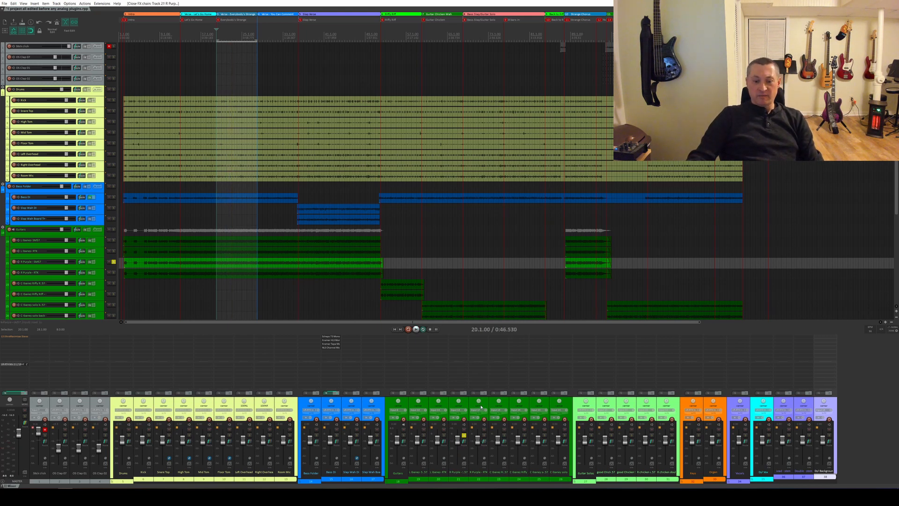
Step: Load the saved FX chain "Analog Chain - Mono" onto the R Purple - SM57 track
{"action": "left_click", "coordinate": [458, 394]}
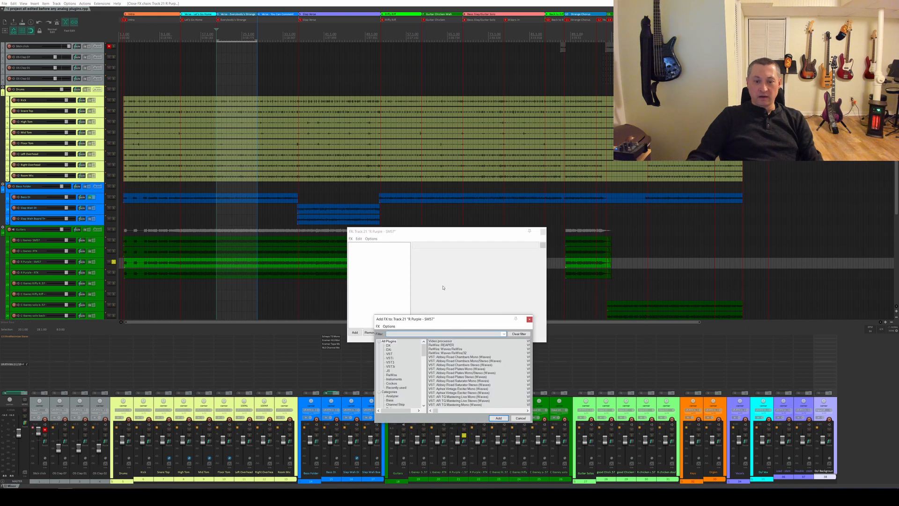
{"action": "key", "text": "Escape"}
{"action": "left_click", "coordinate": [351, 239]}
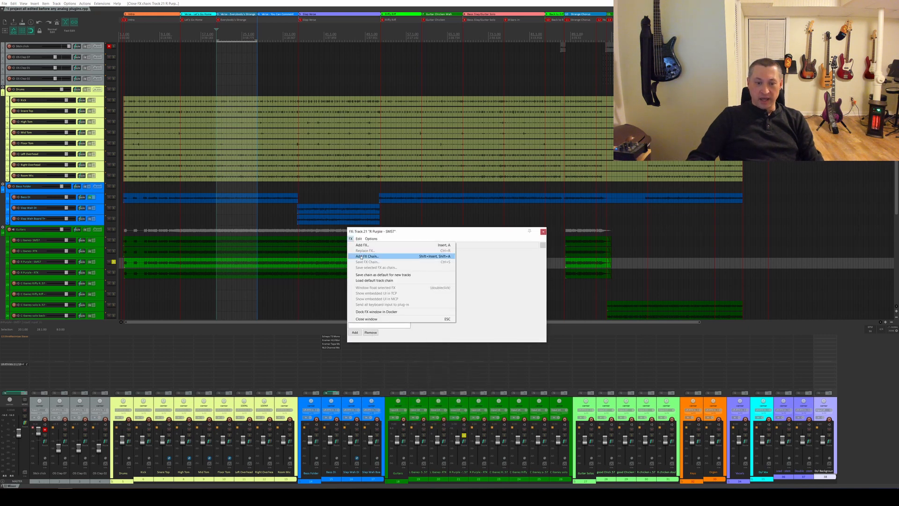
{"action": "left_click", "coordinate": [389, 253]}
{"action": "double_click", "coordinate": [440, 284]}
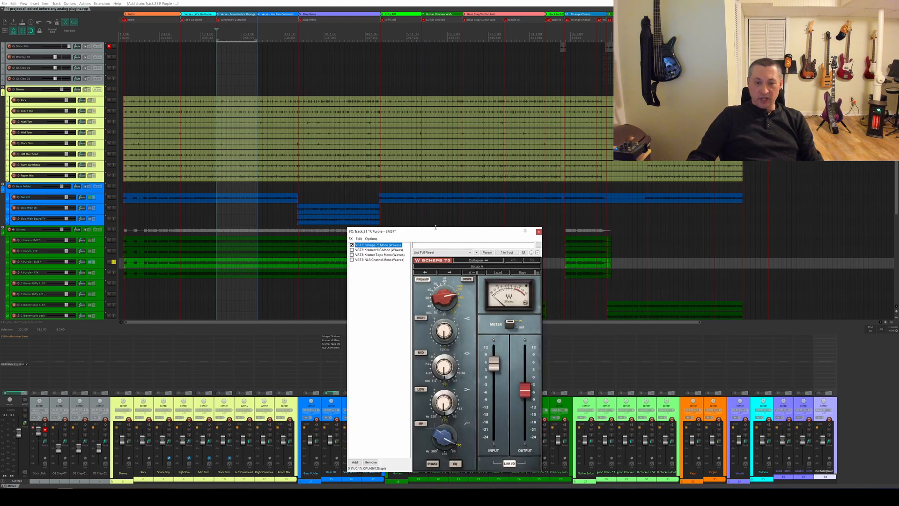
Step: Lower the Scheps 73 Mono input on R Purple - SM57 to about 4 dB, with the linked output compensating
{"action": "left_click_drag", "start_coordinate": [436, 228], "coordinate": [423, 161]}
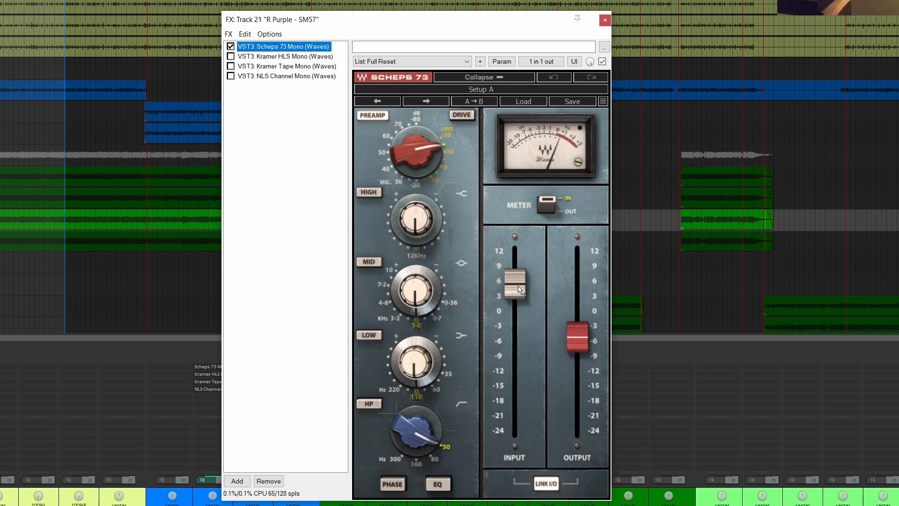
{"action": "left_click_drag", "start_coordinate": [520, 290], "coordinate": [527, 301]}
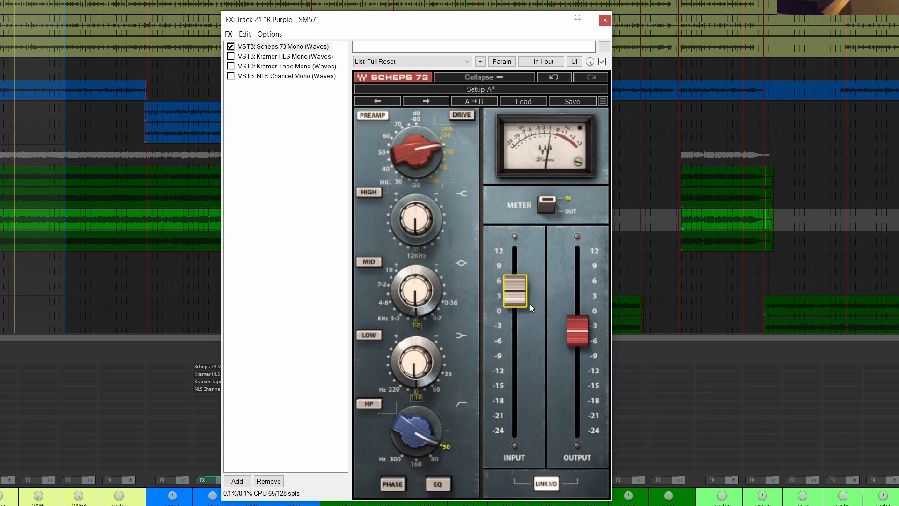
Step: Enable Kramer HLS Mono on R Purple - SM57 and check its input and output levels
{"action": "left_click", "coordinate": [281, 57]}
{"action": "left_click", "coordinate": [230, 57]}
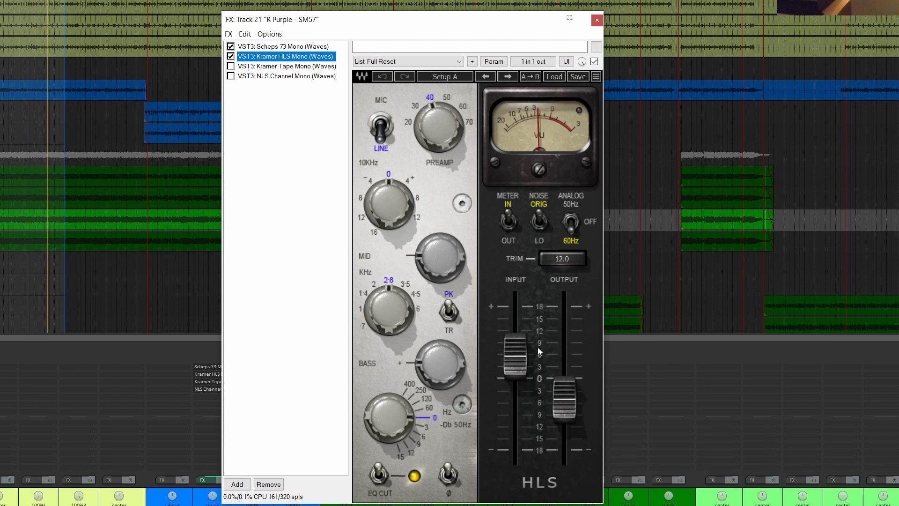
{"action": "left_click", "coordinate": [516, 361]}
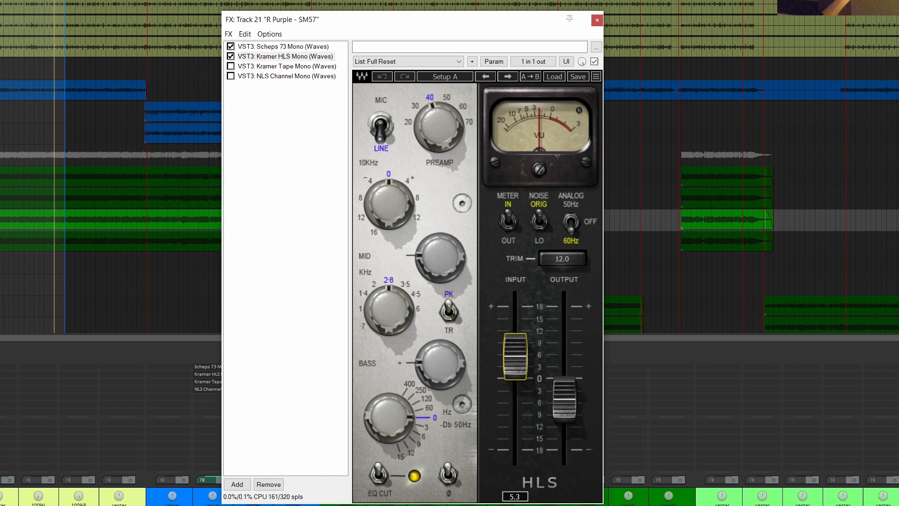
{"action": "left_click", "coordinate": [560, 394]}
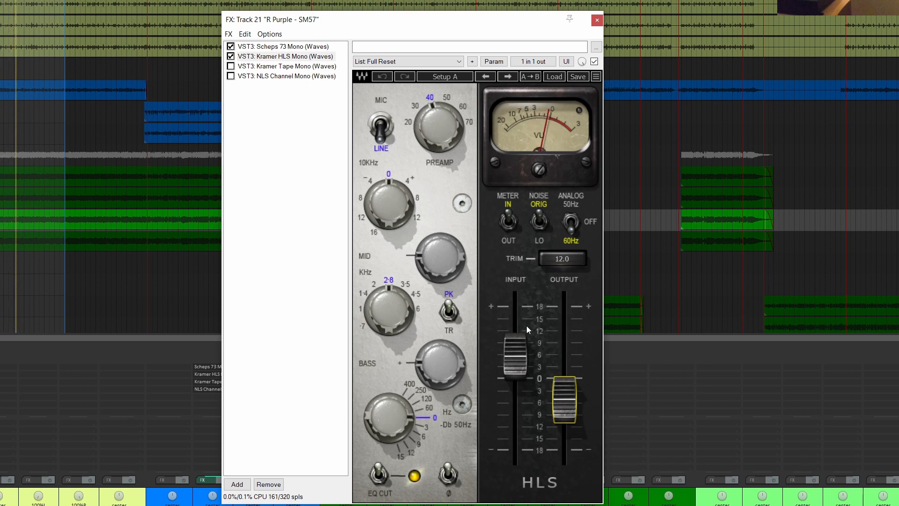
Step: Enable Kramer Tape Mono on R Purple - SM57 and raise its record level to about 6, with the linked playback level compensating
{"action": "left_click", "coordinate": [283, 66]}
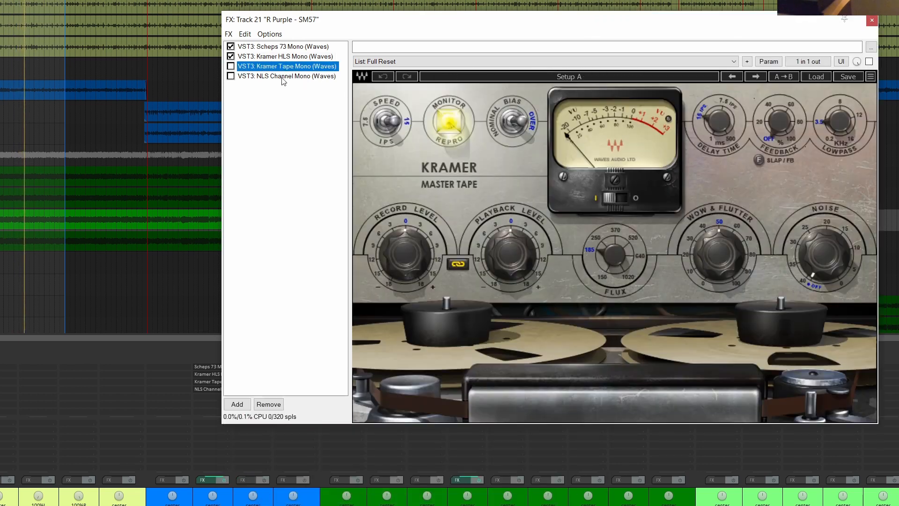
{"action": "left_click", "coordinate": [230, 66]}
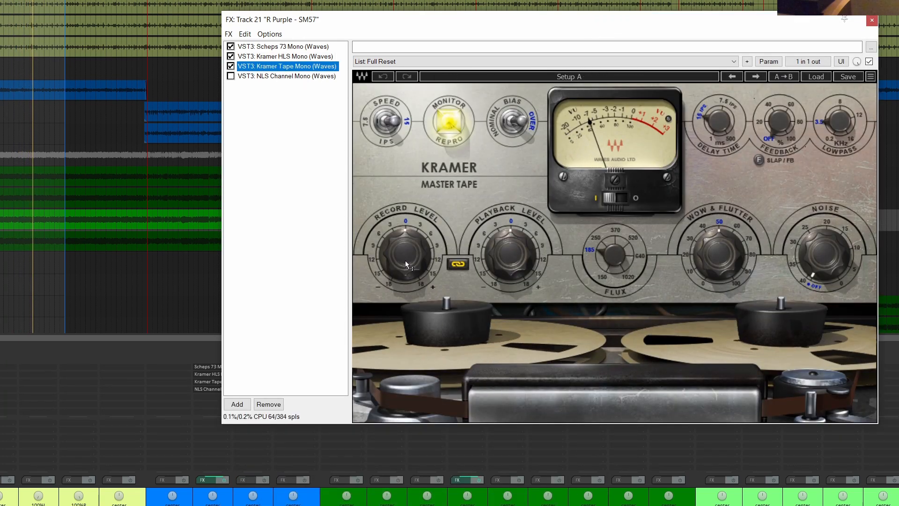
{"action": "left_click_drag", "start_coordinate": [406, 264], "coordinate": [405, 240]}
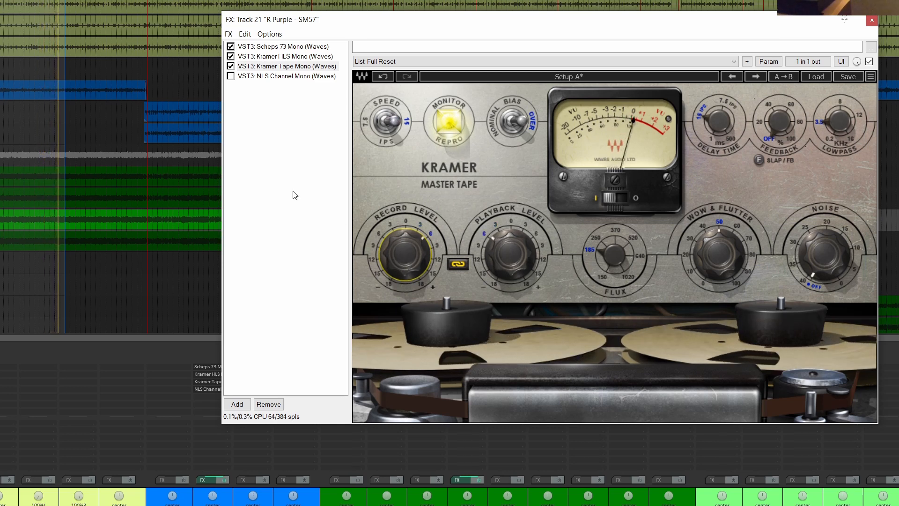
Step: Enable NLS Channel Mono on R Purple - SM57, and compare the sound by bypassing and re-enabling the track's whole FX chain
{"action": "left_click", "coordinate": [236, 76]}
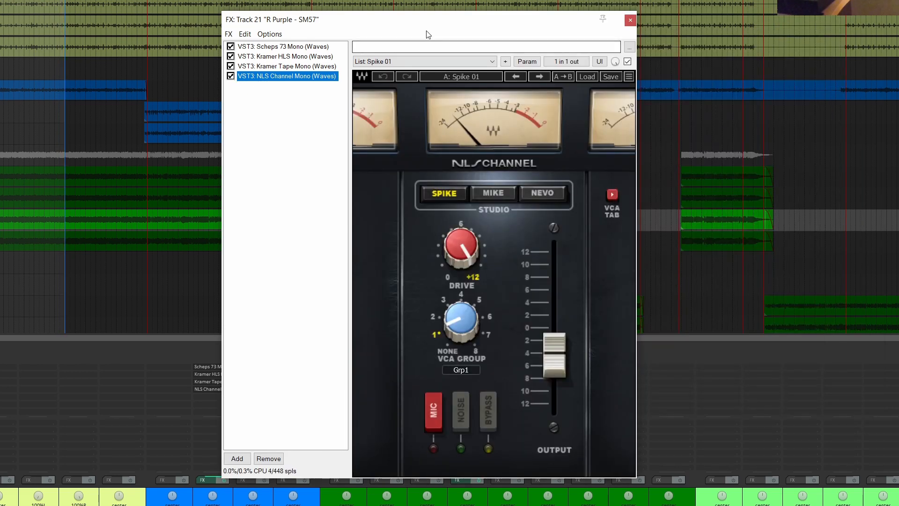
{"action": "left_click_drag", "start_coordinate": [428, 24], "coordinate": [420, 3]}
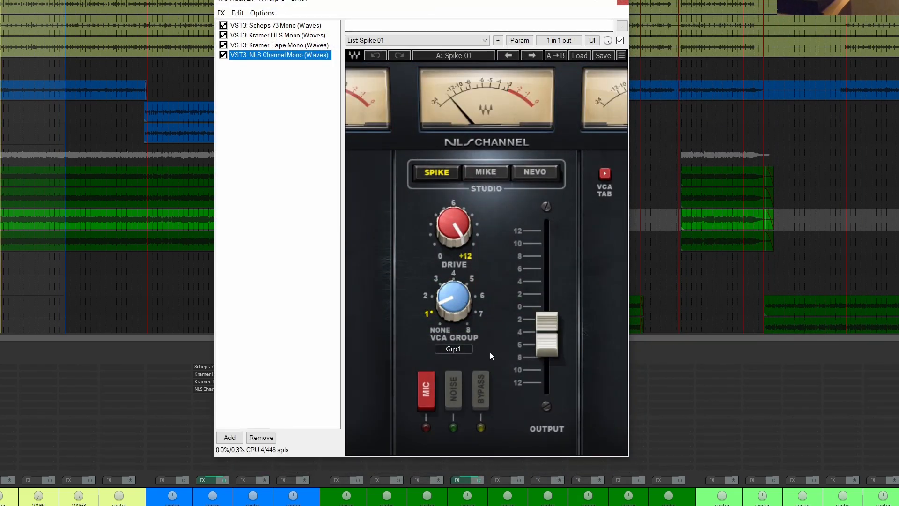
{"action": "left_click", "coordinate": [480, 480]}
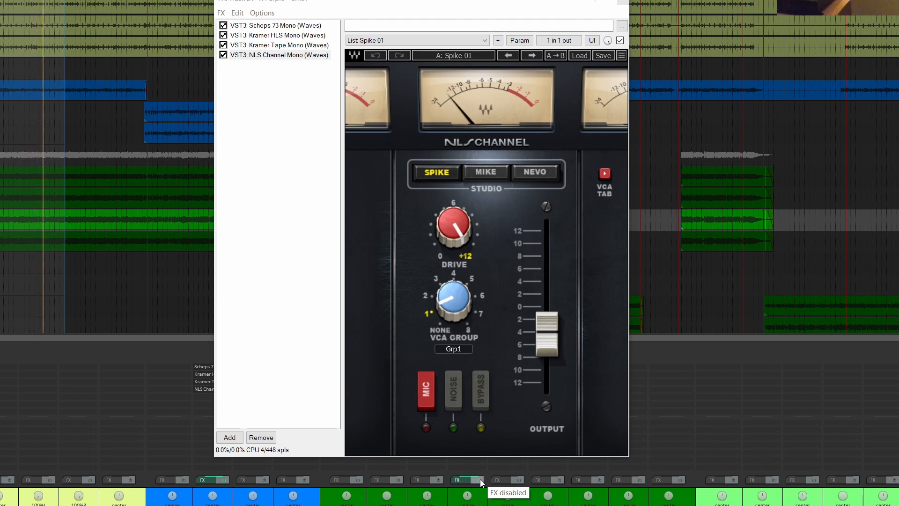
{"action": "left_click", "coordinate": [480, 479]}
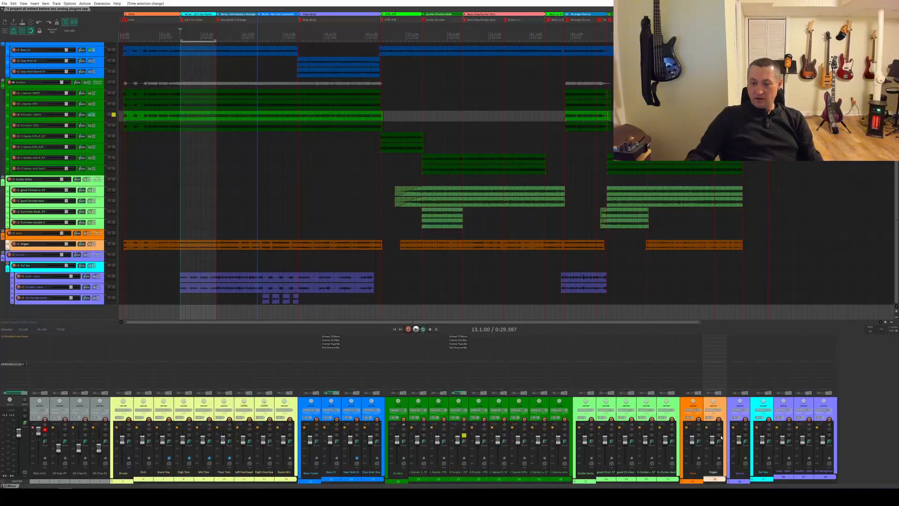
Step: Solo the Organ track exclusively and audition it over the selected time range
{"action": "left_click", "coordinate": [719, 435]}
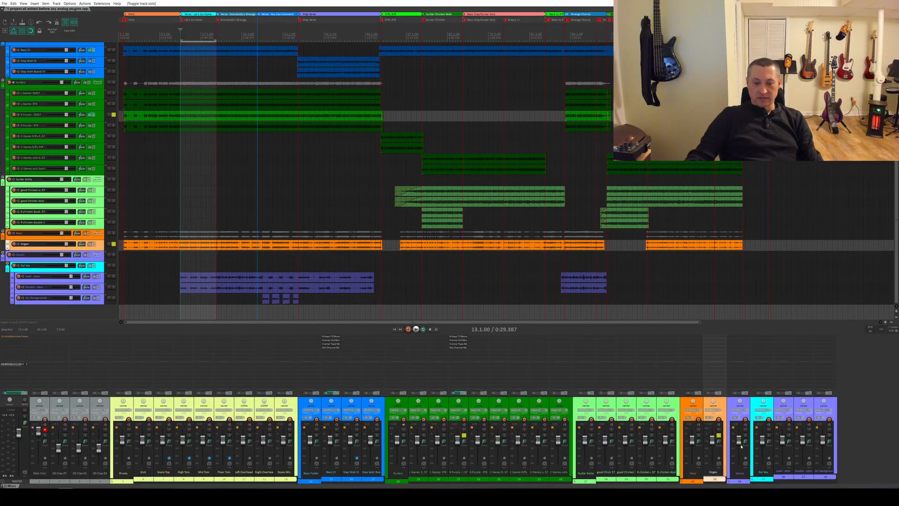
{"action": "left_click", "coordinate": [719, 435], "text": "ctrl"}
{"action": "key", "text": "space"}
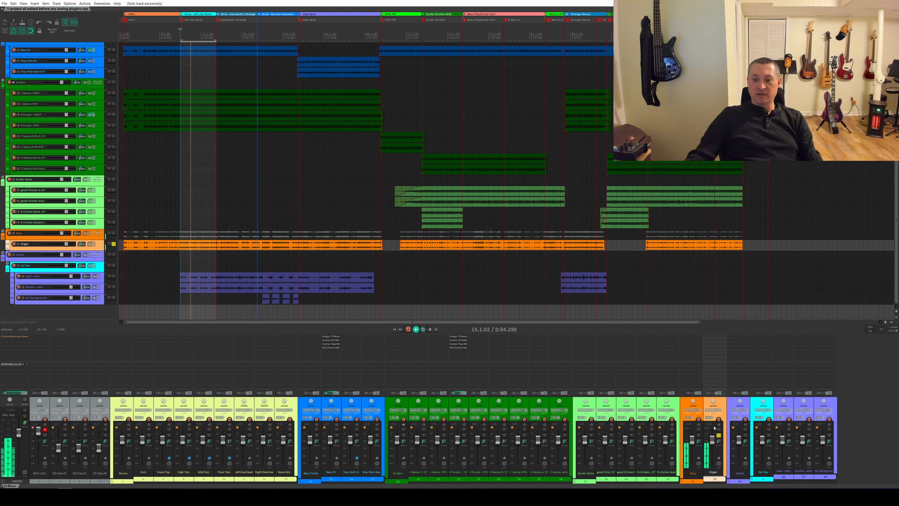
Step: Load the saved FX chain "Analog Chain - Stereo" onto the Organ track
{"action": "left_click", "coordinate": [711, 393]}
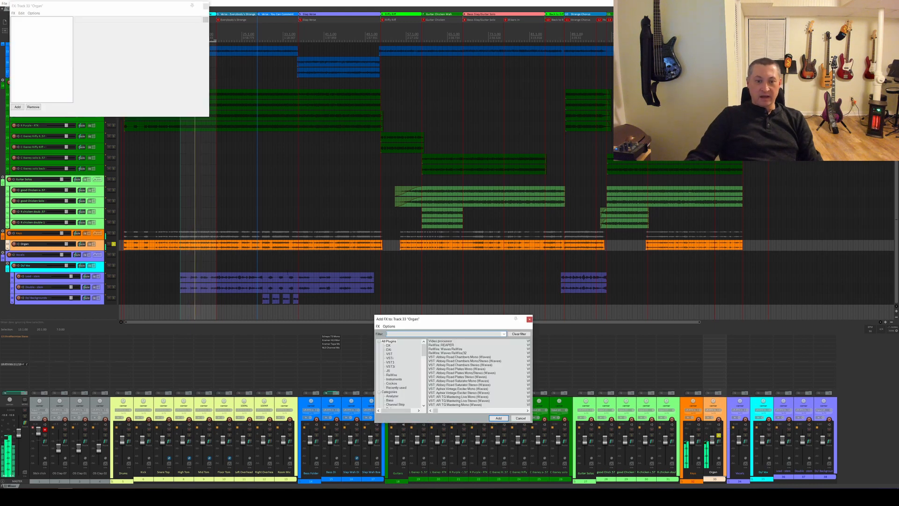
{"action": "left_click", "coordinate": [529, 320]}
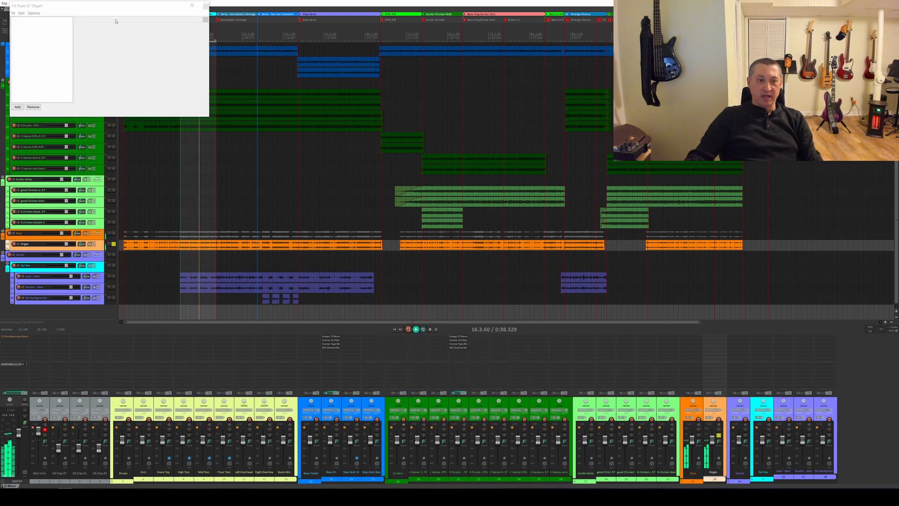
{"action": "left_click_drag", "start_coordinate": [99, 2], "coordinate": [343, 208]}
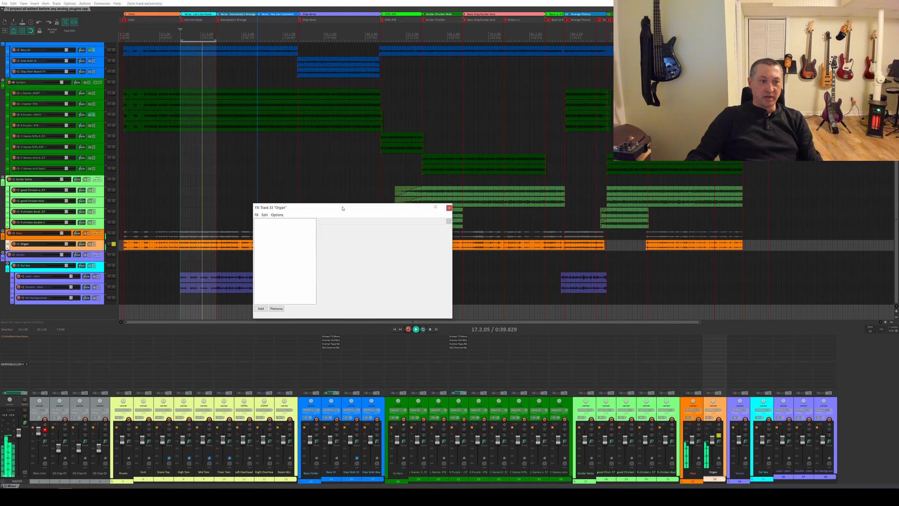
{"action": "left_click", "coordinate": [256, 214]}
{"action": "left_click", "coordinate": [285, 232]}
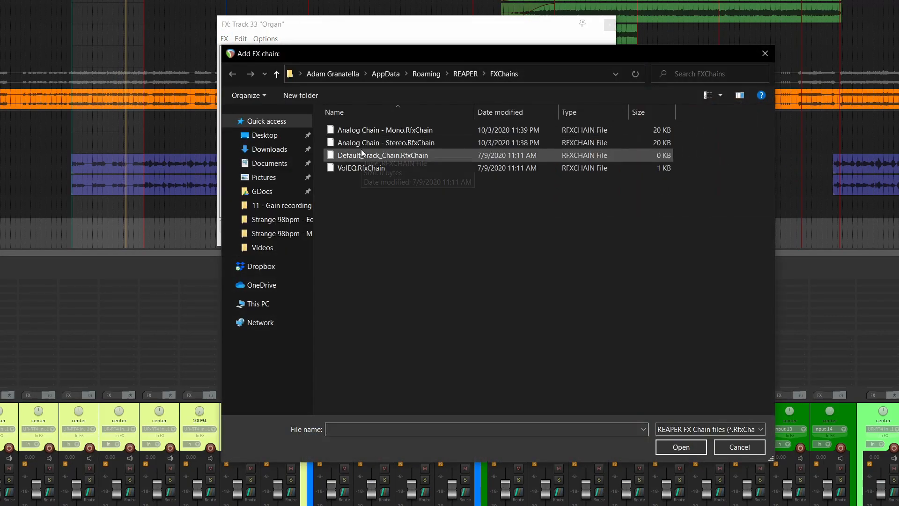
{"action": "double_click", "coordinate": [359, 143]}
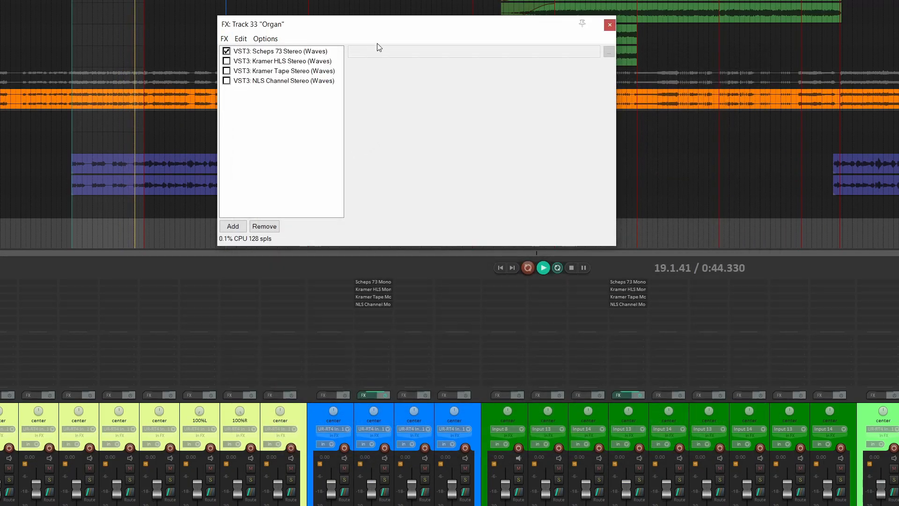
Step: Raise the Scheps 73 Stereo input on Organ to about 8 dB, with the linked output compensating
{"action": "left_click", "coordinate": [306, 53]}
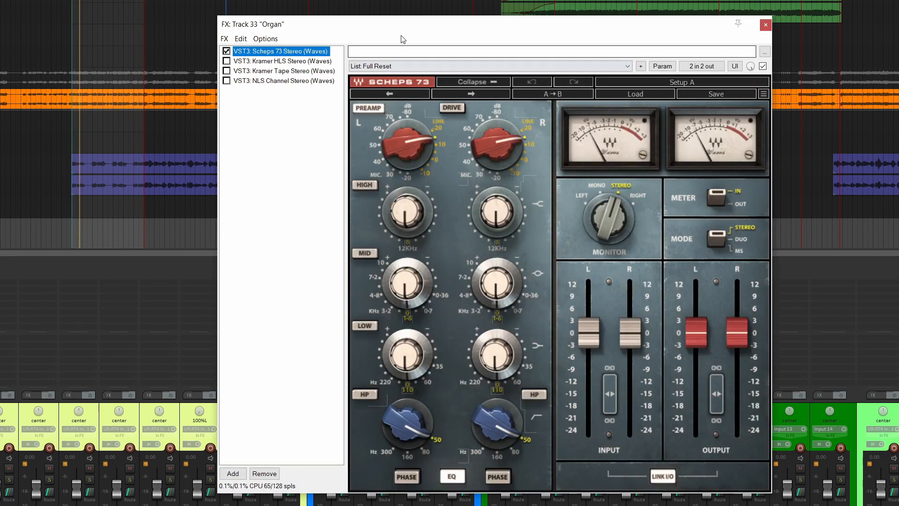
{"action": "left_click_drag", "start_coordinate": [401, 36], "coordinate": [397, 6]}
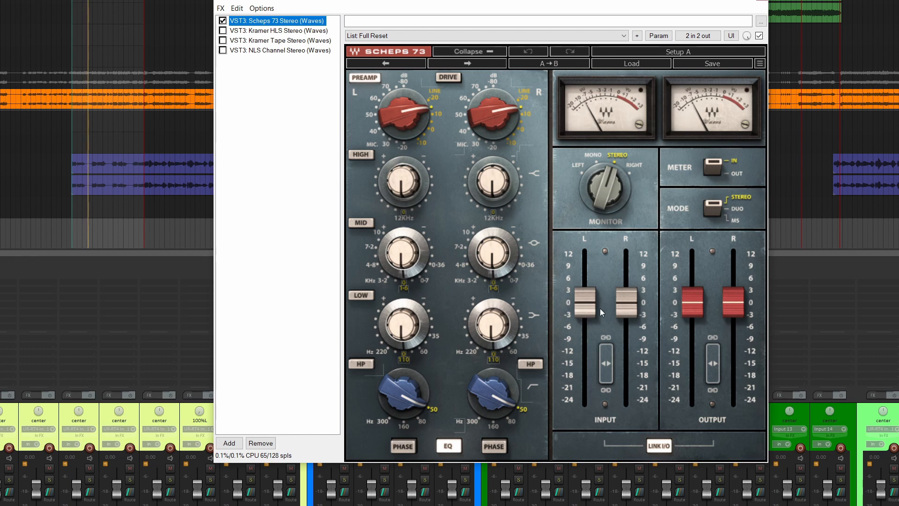
{"action": "mouse_move", "coordinate": [587, 306]}
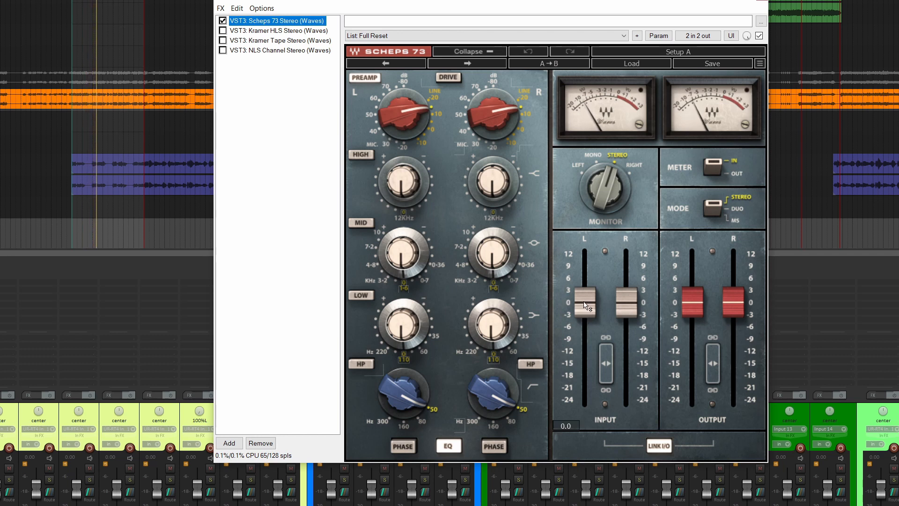
{"action": "left_click_drag", "start_coordinate": [586, 305], "coordinate": [587, 272]}
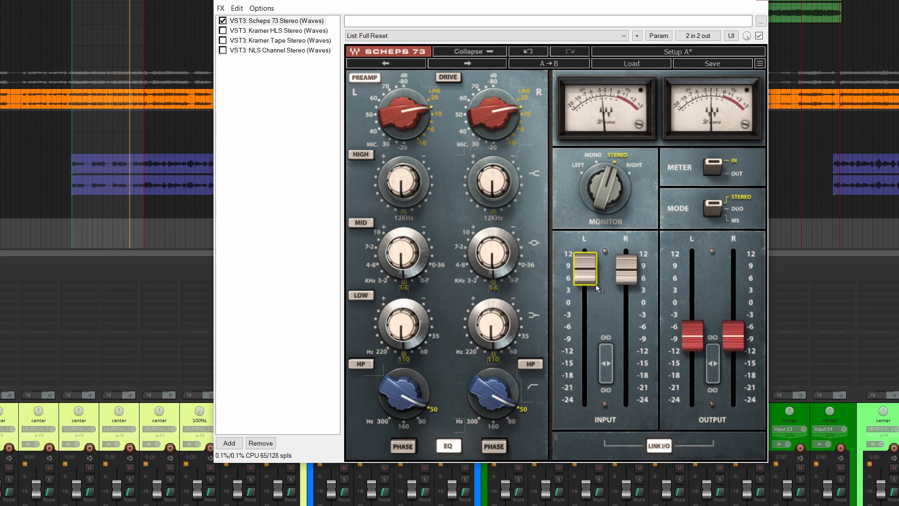
Step: Enable Kramer HLS Stereo on Organ, raising its input to 3.1 and lowering its output to about -3 dB
{"action": "left_click", "coordinate": [231, 30]}
{"action": "left_click", "coordinate": [222, 30]}
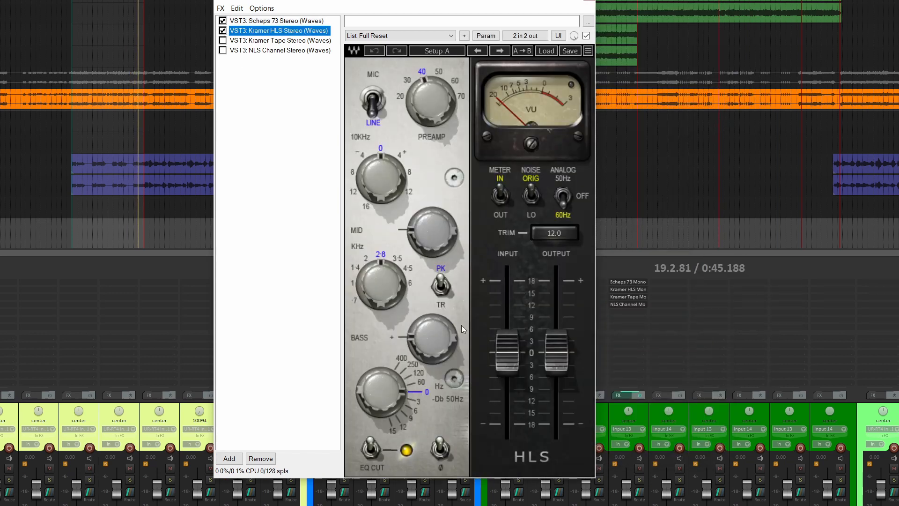
{"action": "left_click_drag", "start_coordinate": [556, 351], "coordinate": [556, 377]}
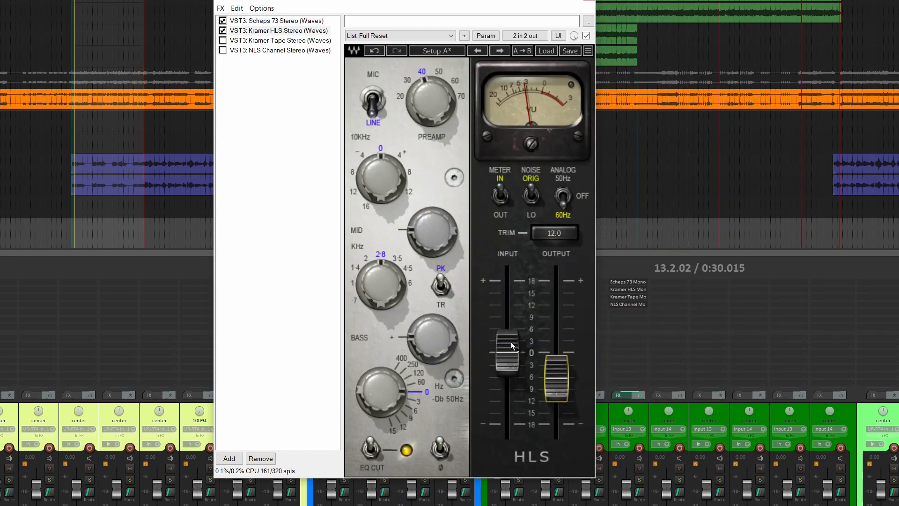
{"action": "left_click_drag", "start_coordinate": [511, 342], "coordinate": [511, 333]}
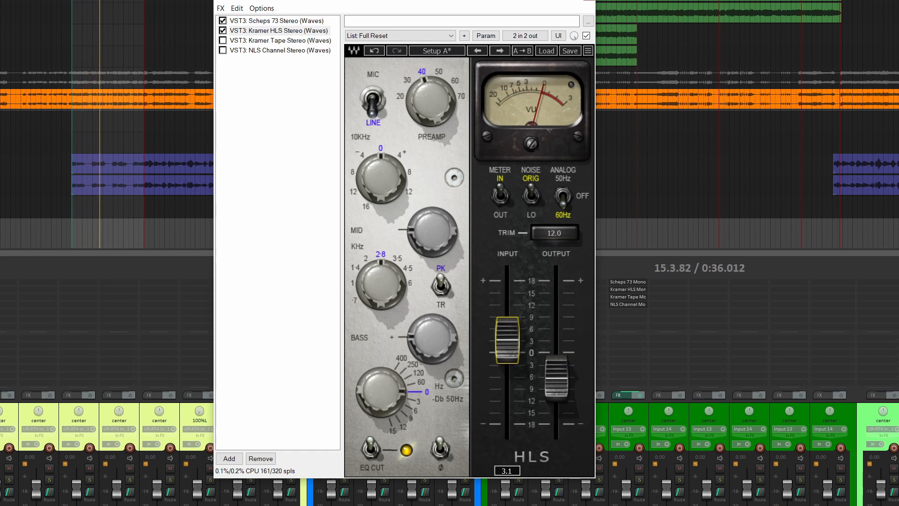
Step: Enable Kramer Tape Stereo on Organ with a record level of about 8.4 and linked playback compensating, and show NLS Channel Stereo
{"action": "left_click", "coordinate": [280, 40]}
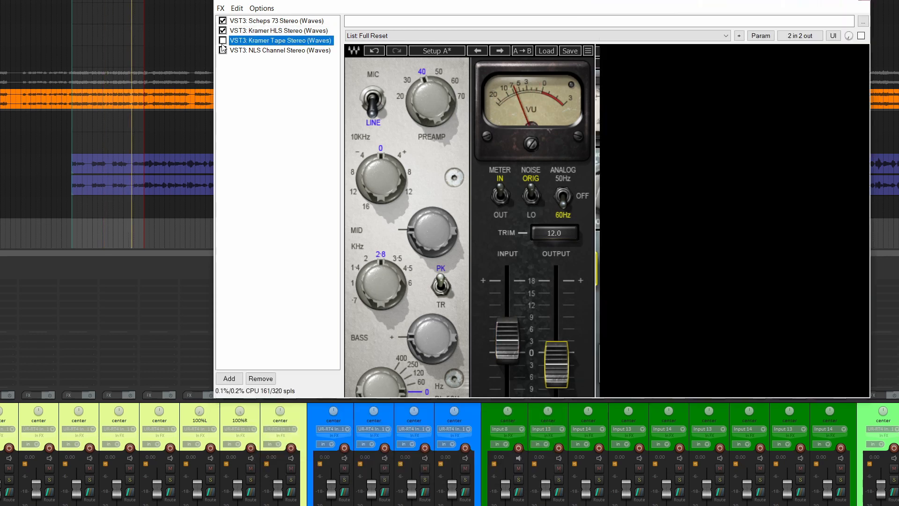
{"action": "left_click", "coordinate": [223, 40]}
{"action": "left_click_drag", "start_coordinate": [397, 229], "coordinate": [397, 207]}
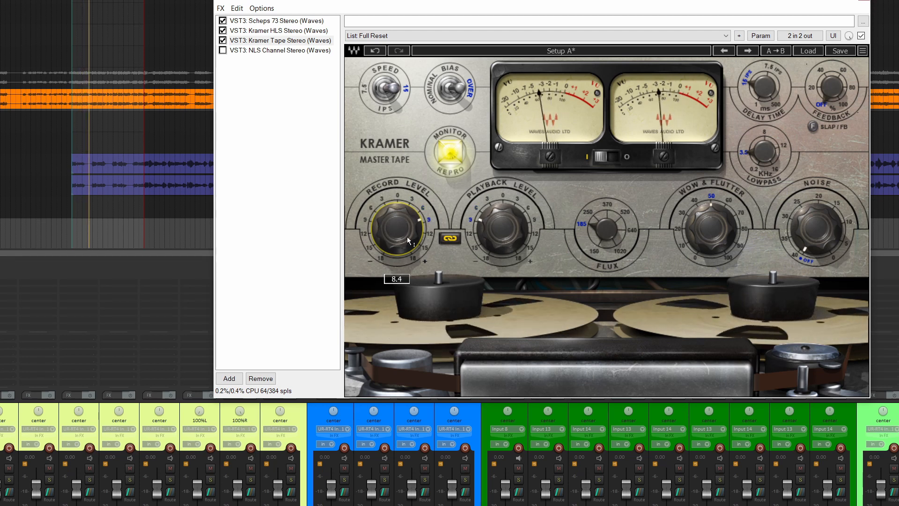
{"action": "left_click", "coordinate": [274, 50]}
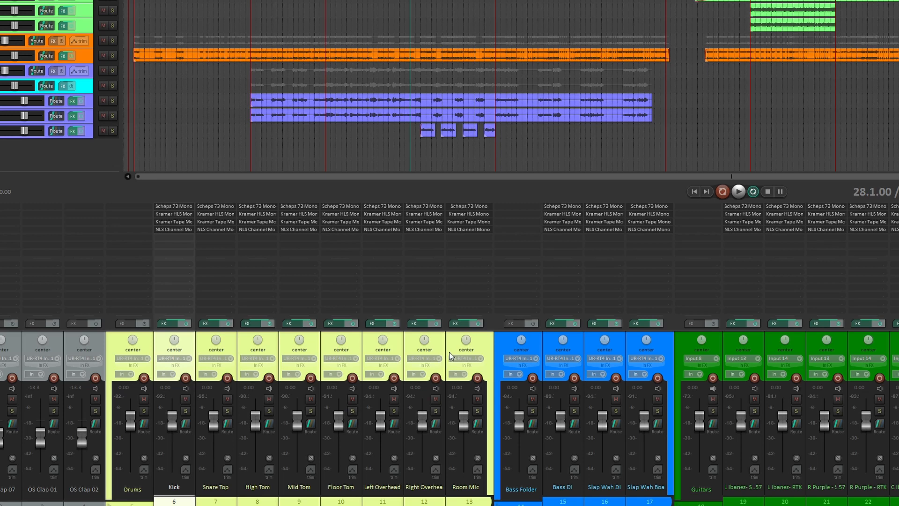
Step: Render the drum tracks from Kick to Room Mic to mono stem tracks, muting the originals
{"action": "left_click", "coordinate": [449, 352], "text": "shift"}
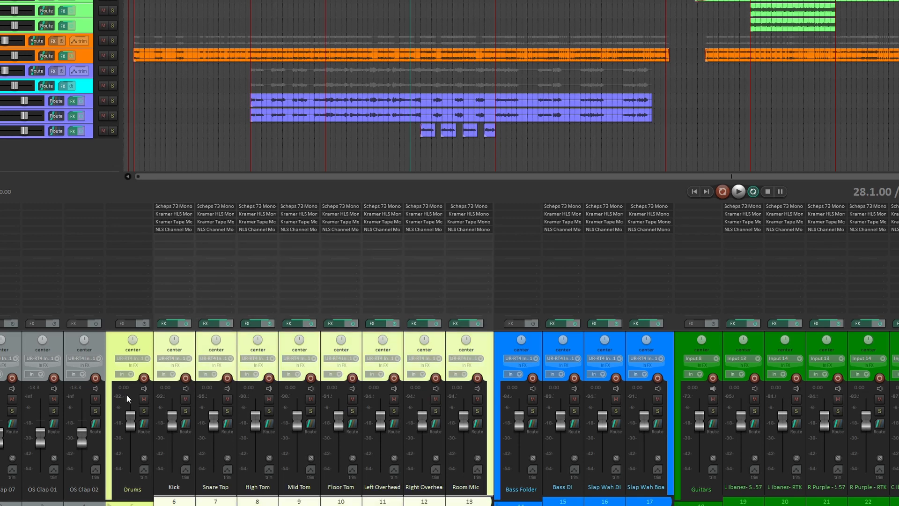
{"action": "right_click", "coordinate": [191, 342]}
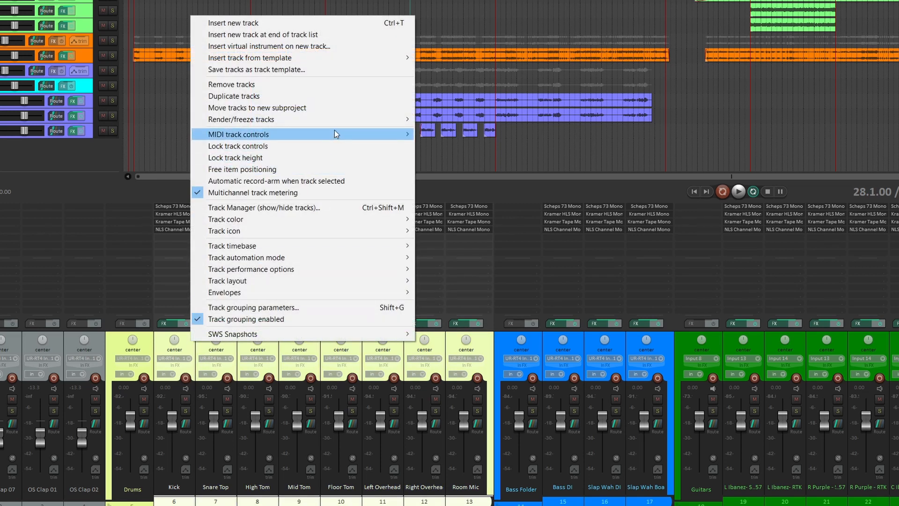
{"action": "mouse_move", "coordinate": [337, 121]}
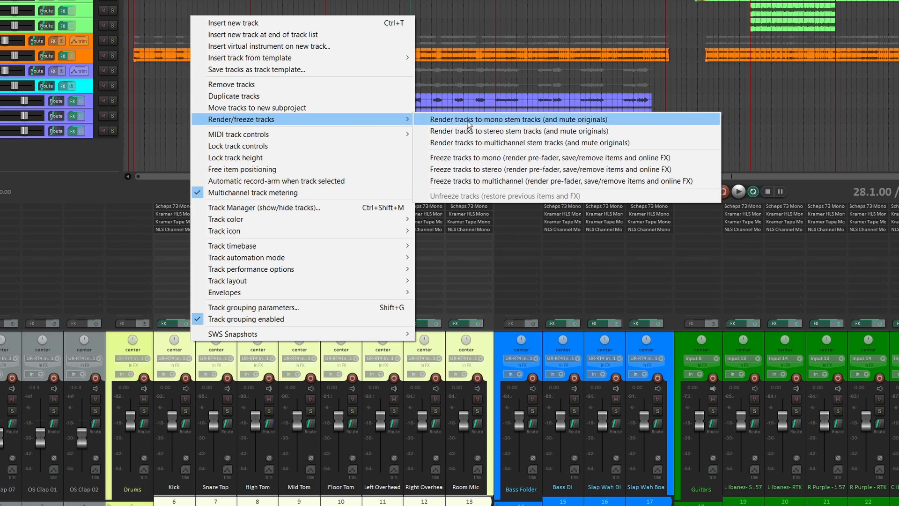
{"action": "left_click", "coordinate": [468, 120]}
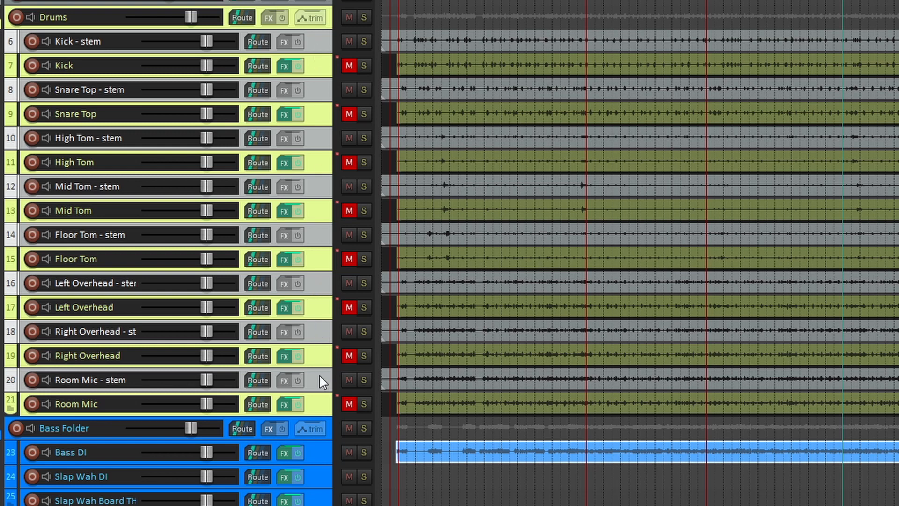
Step: Move the rendered drum stem tracks together directly below Room Mic, keeping them inside the Drums folder
{"action": "left_click_drag", "start_coordinate": [319, 377], "coordinate": [314, 402]}
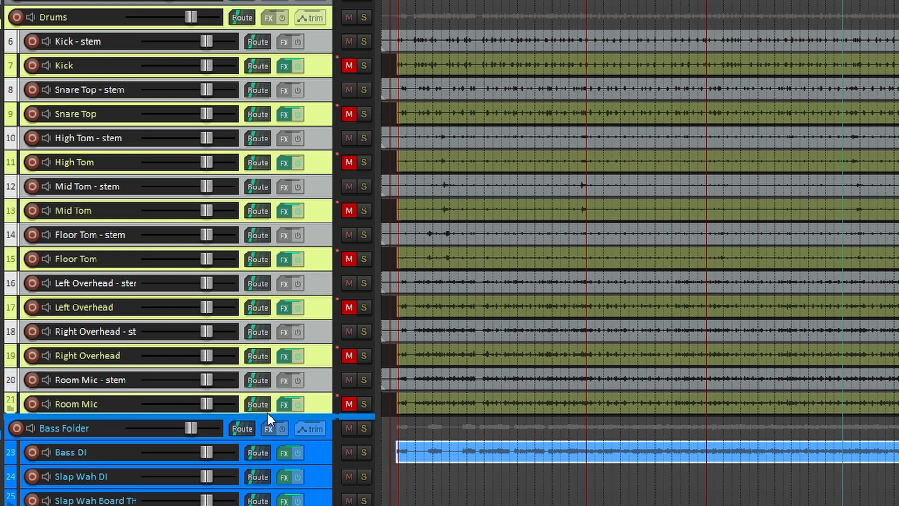
{"action": "left_click_drag", "start_coordinate": [267, 411], "coordinate": [267, 411]}
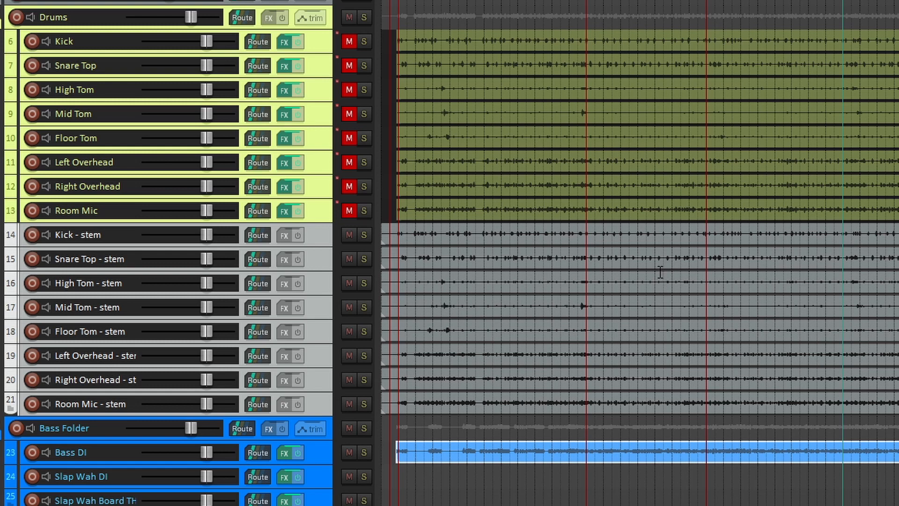
Step: Place the edit cursor at the start of the original drum items on the Room Mic track
{"action": "scroll", "coordinate": [655, 276], "scroll_direction": "up", "scroll_amount": 4}
{"action": "scroll", "coordinate": [655, 287], "scroll_direction": "left", "scroll_amount": 10}
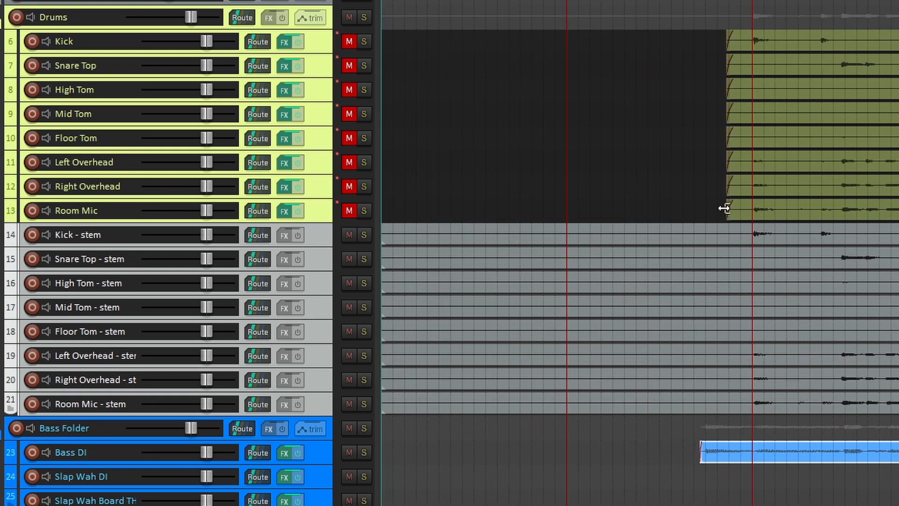
{"action": "left_click", "coordinate": [726, 208]}
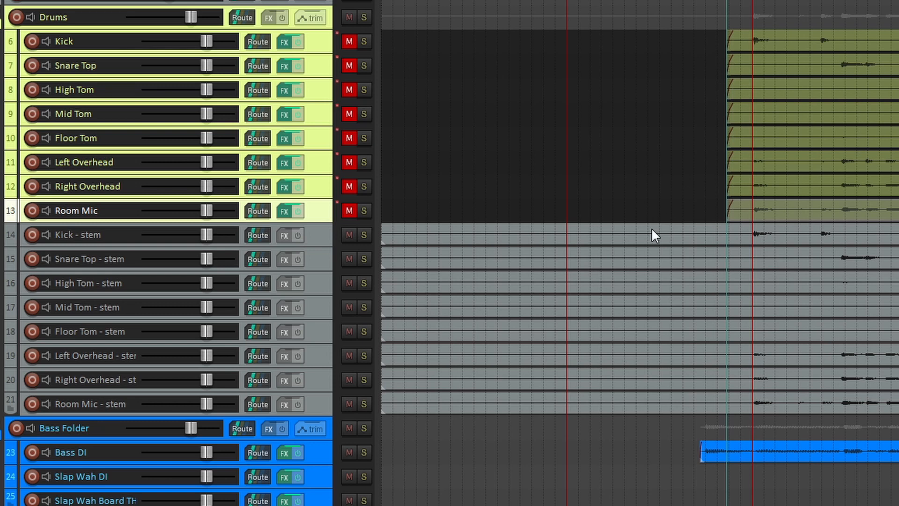
Step: Split all the drum stem items at the edit cursor and delete the empty portions before it
{"action": "left_click_drag", "start_coordinate": [649, 229], "coordinate": [648, 406]}
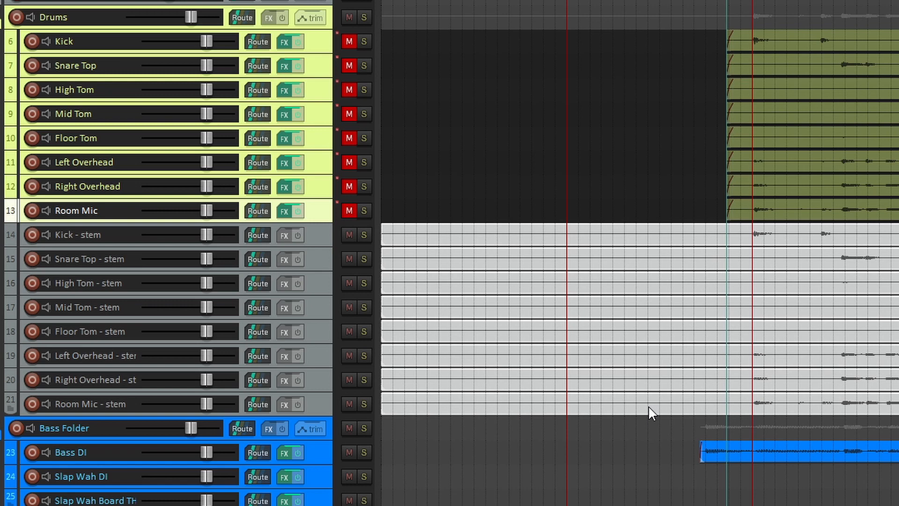
{"action": "key", "text": "s"}
{"action": "left_click_drag", "start_coordinate": [624, 230], "coordinate": [631, 405]}
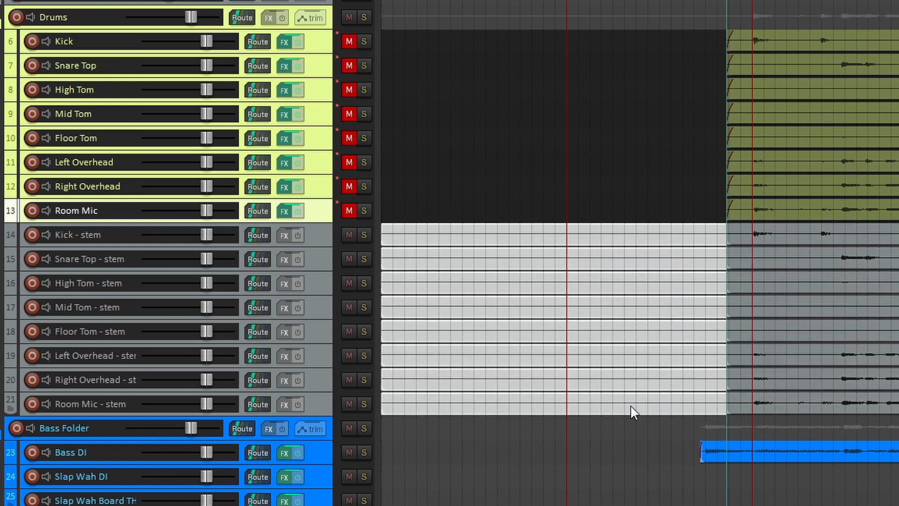
{"action": "key", "text": "Delete"}
Step: Delete the eight original drum tracks from Kick to Room Mic, keeping their rendered stem tracks
{"action": "scroll", "coordinate": [845, 392], "scroll_direction": "down", "scroll_amount": 5}
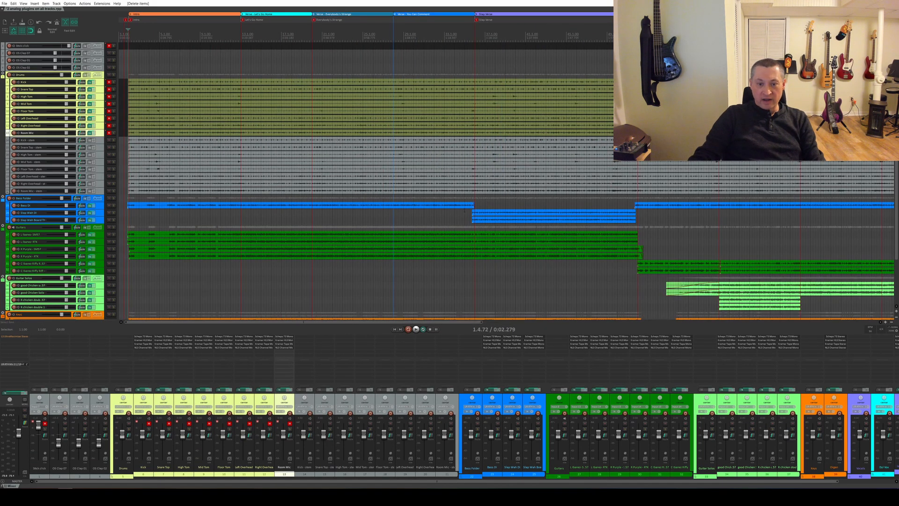
{"action": "scroll", "coordinate": [682, 210], "scroll_direction": "down", "scroll_amount": 3}
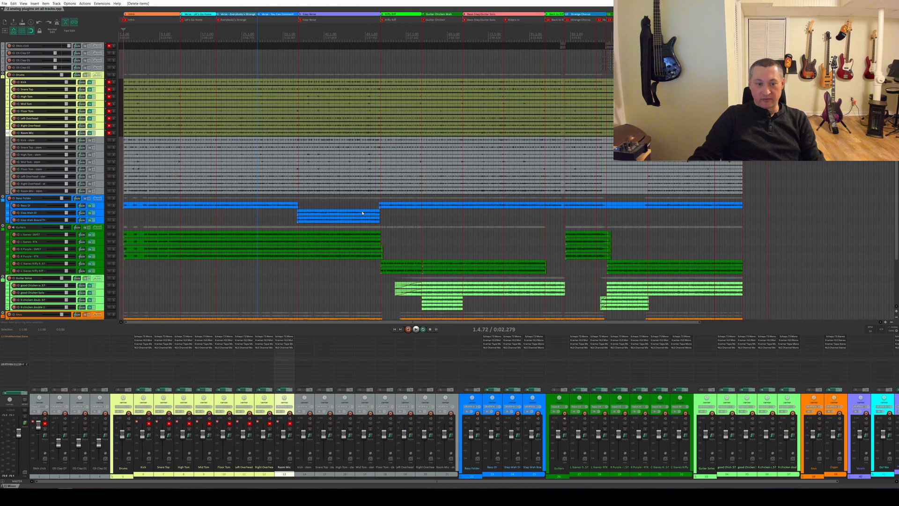
{"action": "scroll", "coordinate": [664, 212], "scroll_direction": "up", "scroll_amount": 2}
{"action": "scroll", "coordinate": [323, 173], "scroll_direction": "up", "scroll_amount": 2}
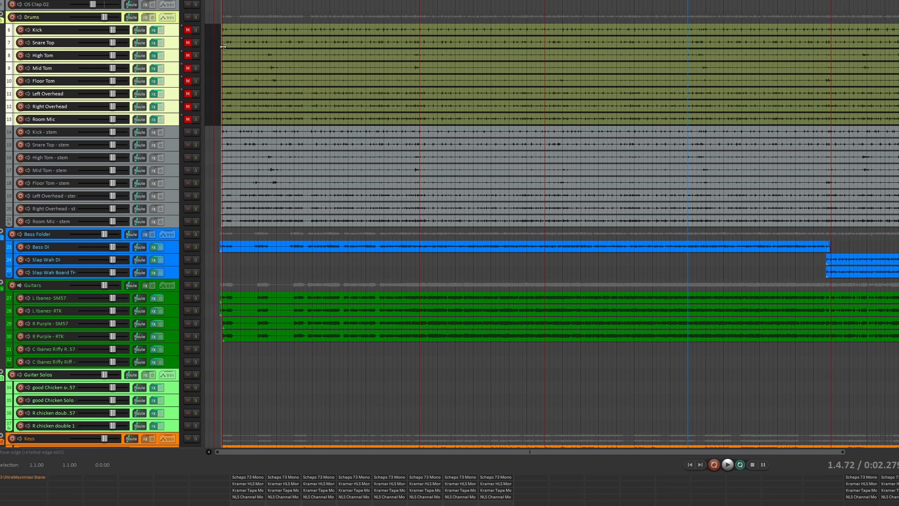
{"action": "right_click", "coordinate": [174, 33]}
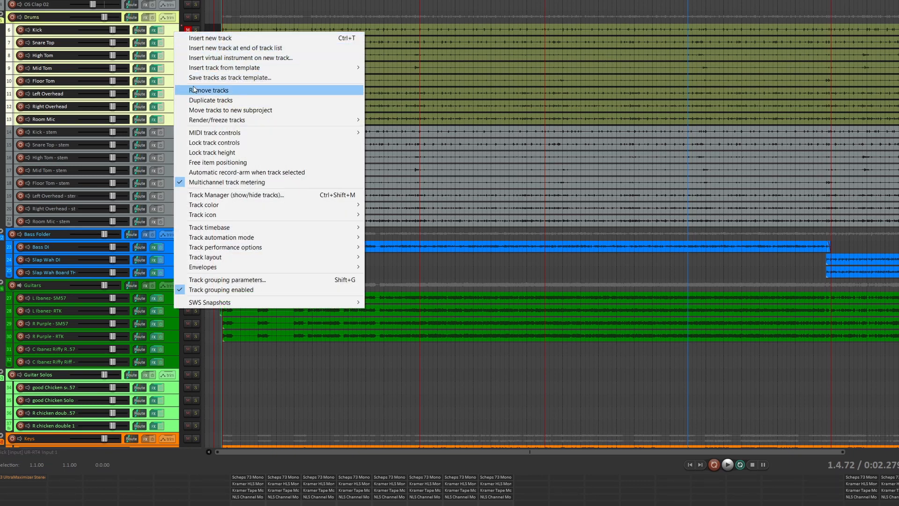
{"action": "left_click", "coordinate": [171, 33]}
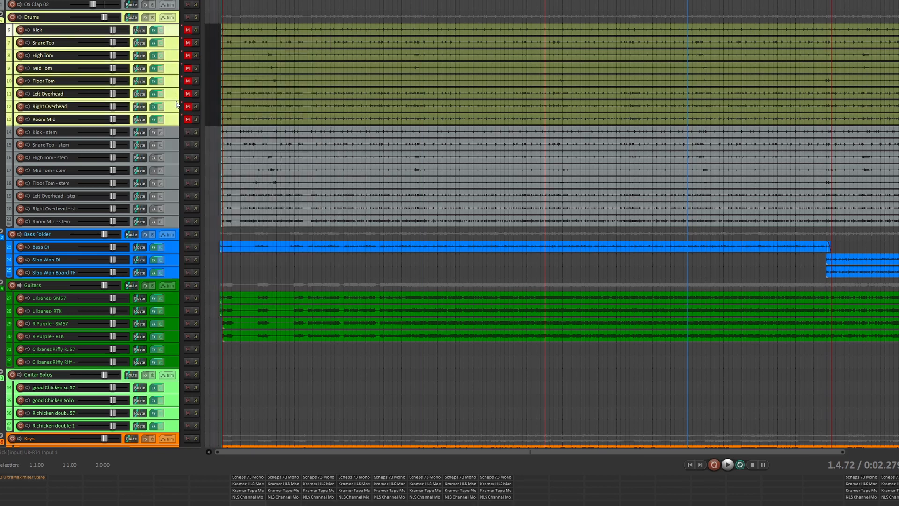
{"action": "left_click", "coordinate": [175, 121], "text": "shift"}
{"action": "key", "text": "Delete"}
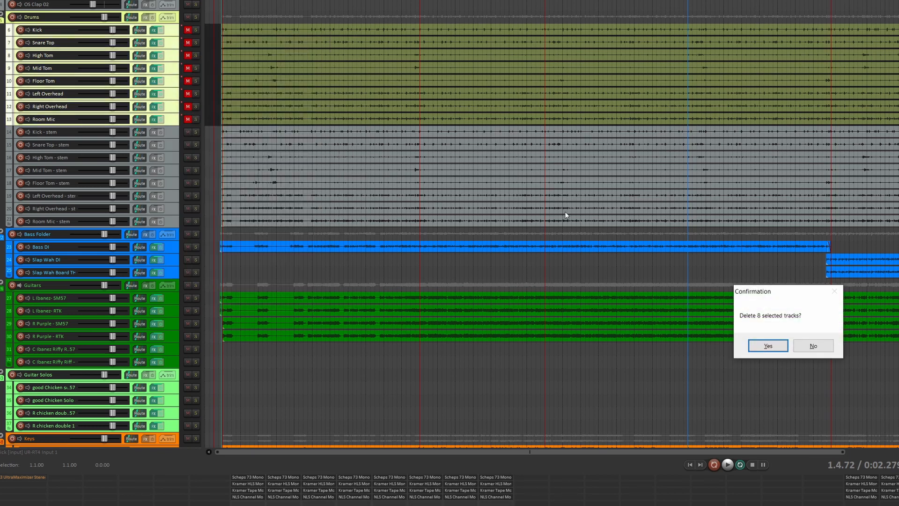
{"action": "left_click", "coordinate": [768, 346]}
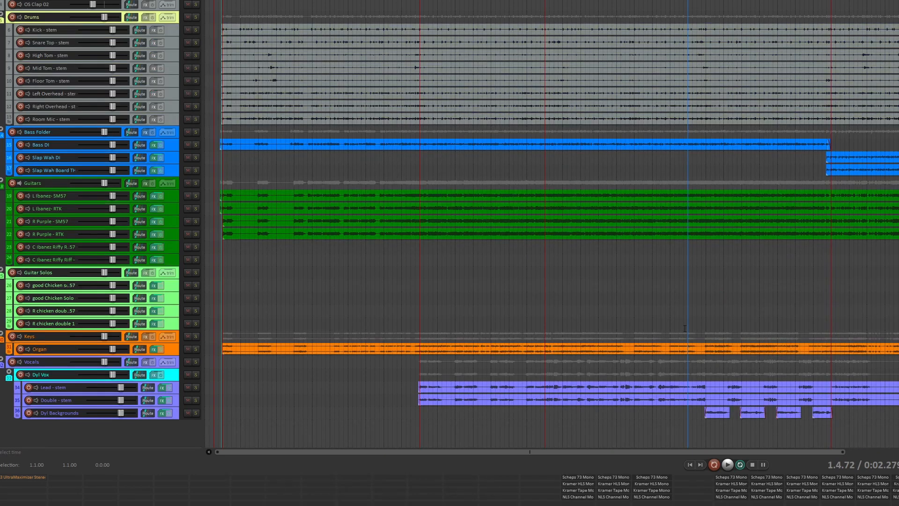
Step: Set the stem tracks inside the Drums folder to the same color as the folder track
{"action": "right_click", "coordinate": [178, 18]}
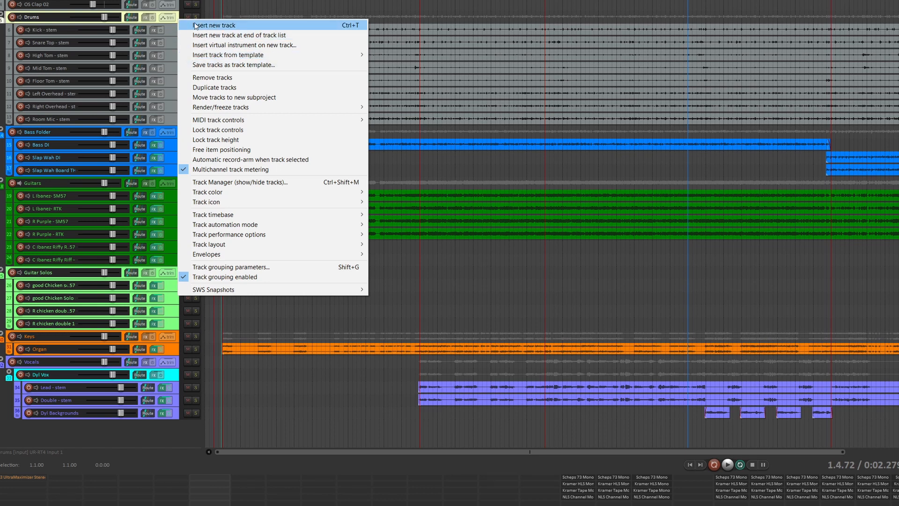
{"action": "mouse_move", "coordinate": [247, 192]}
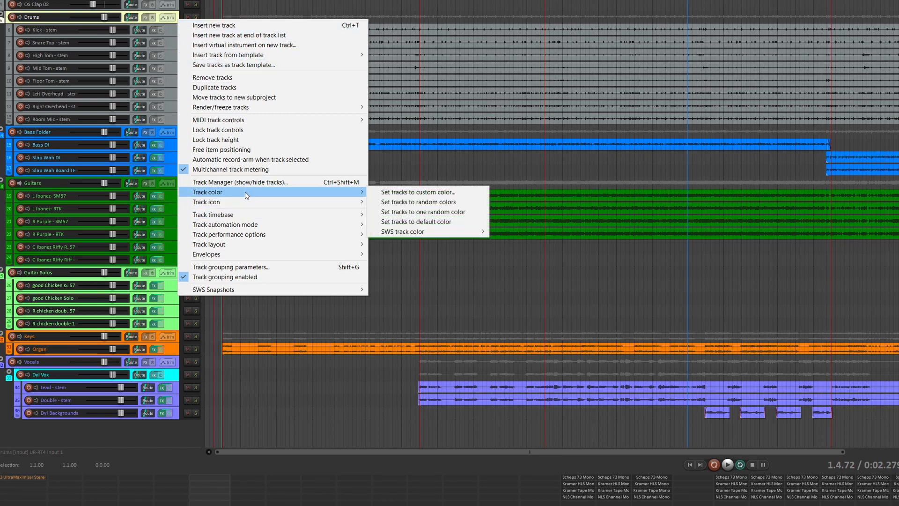
{"action": "mouse_move", "coordinate": [439, 233]}
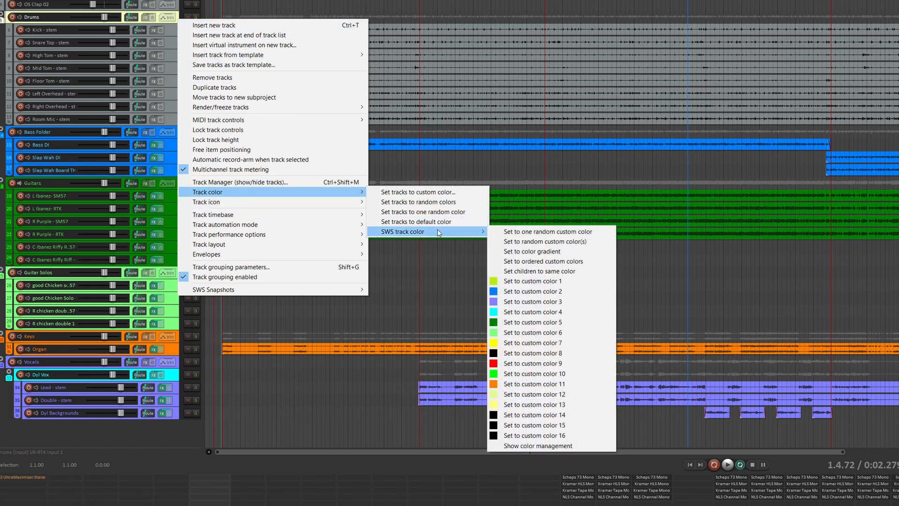
{"action": "left_click", "coordinate": [549, 274]}
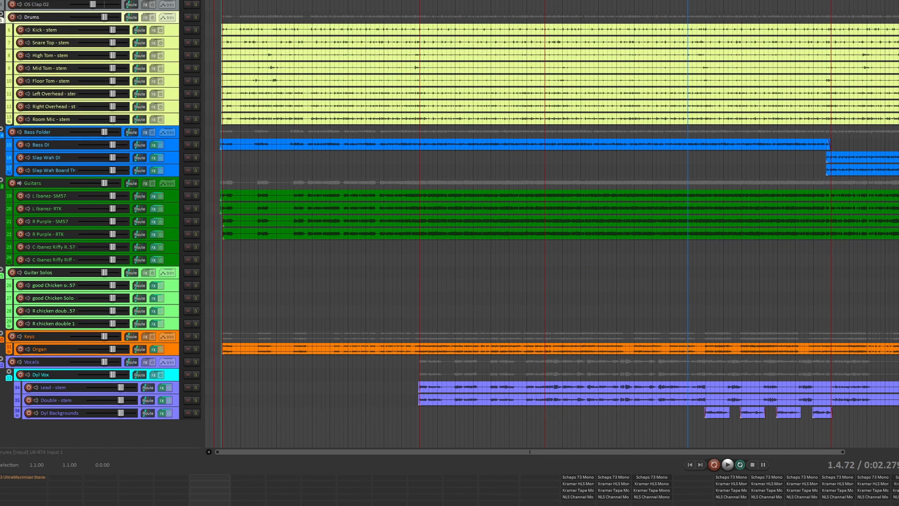
Step: Open the name of the Kick - stem track in the mixer for editing
{"action": "left_click", "coordinate": [248, 500]}
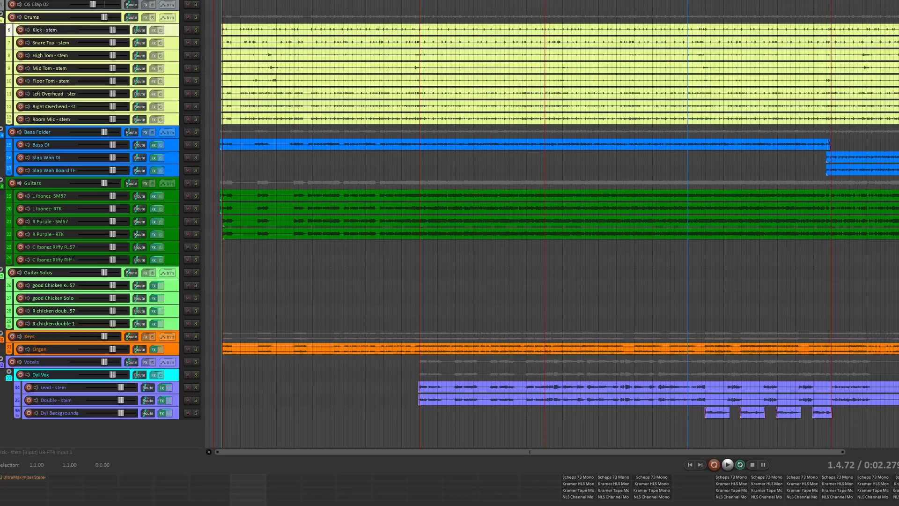
{"action": "double_click", "coordinate": [466, 446]}
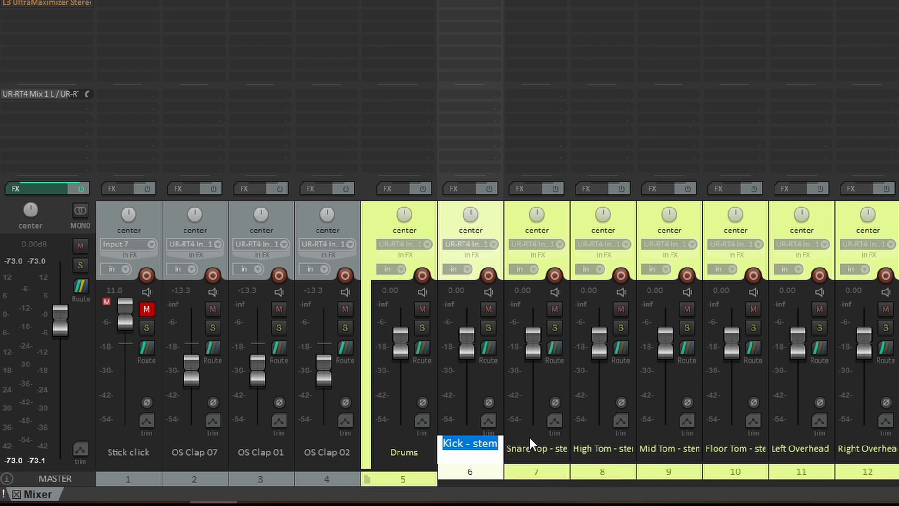
{"action": "left_click", "coordinate": [469, 447]}
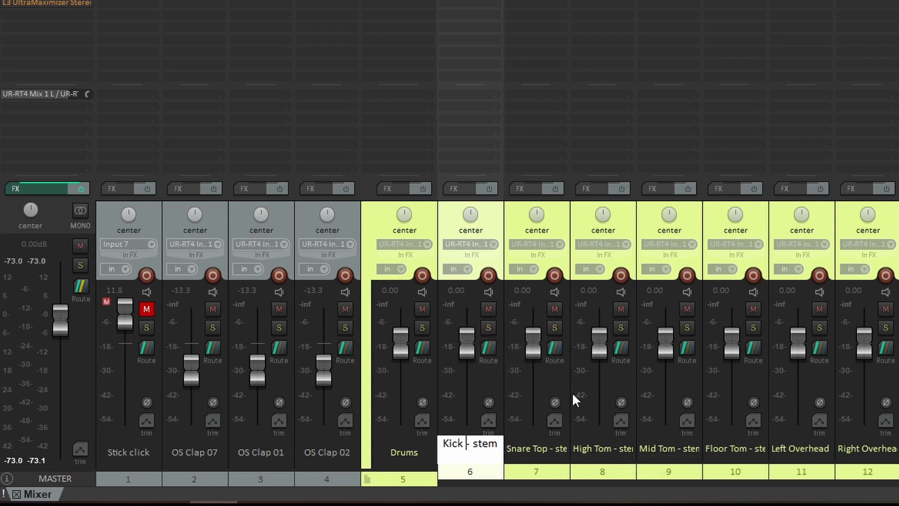
{"action": "left_click", "coordinate": [517, 214]}
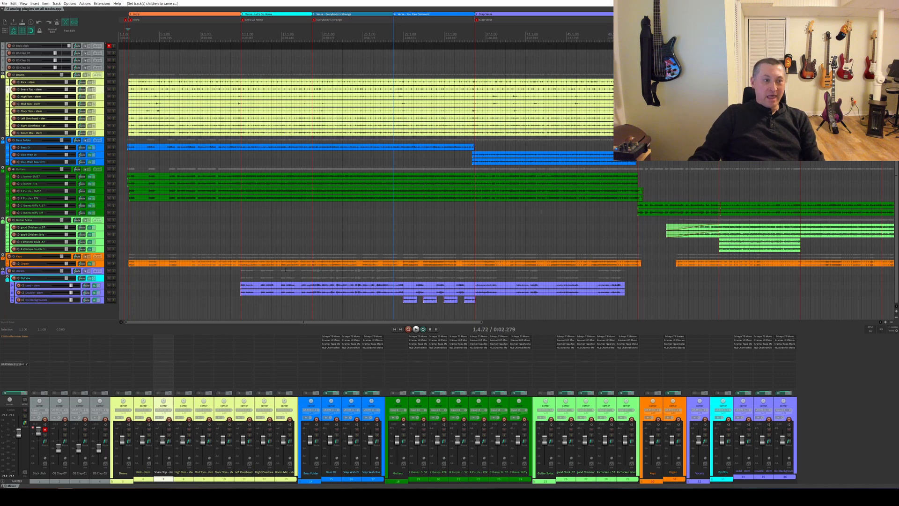
Step: Open the cleanup of the current project directory and look through the list of unused files
{"action": "left_click", "coordinate": [4, 3]}
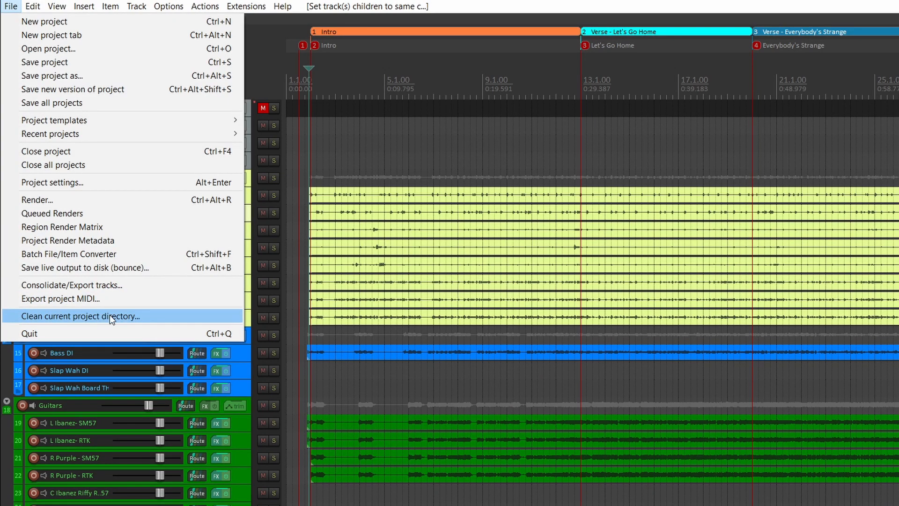
{"action": "left_click", "coordinate": [109, 315]}
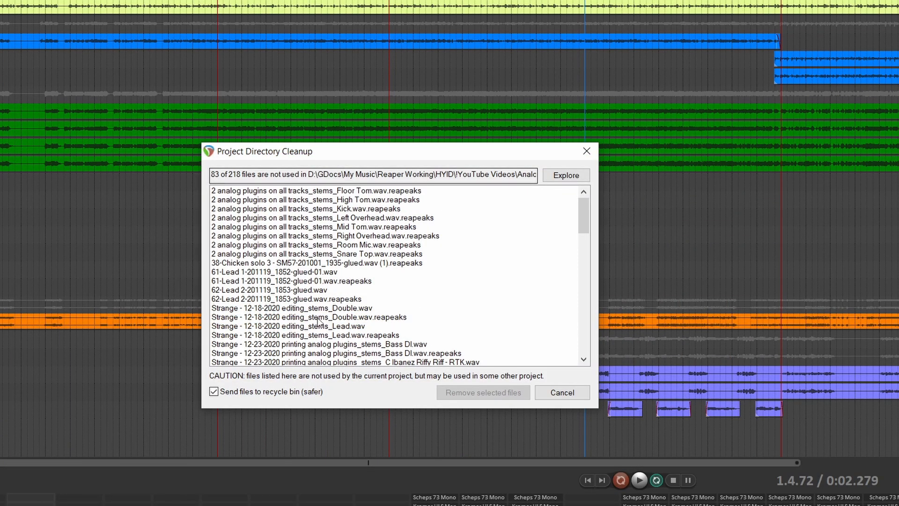
{"action": "left_click_drag", "start_coordinate": [586, 231], "coordinate": [584, 359]}
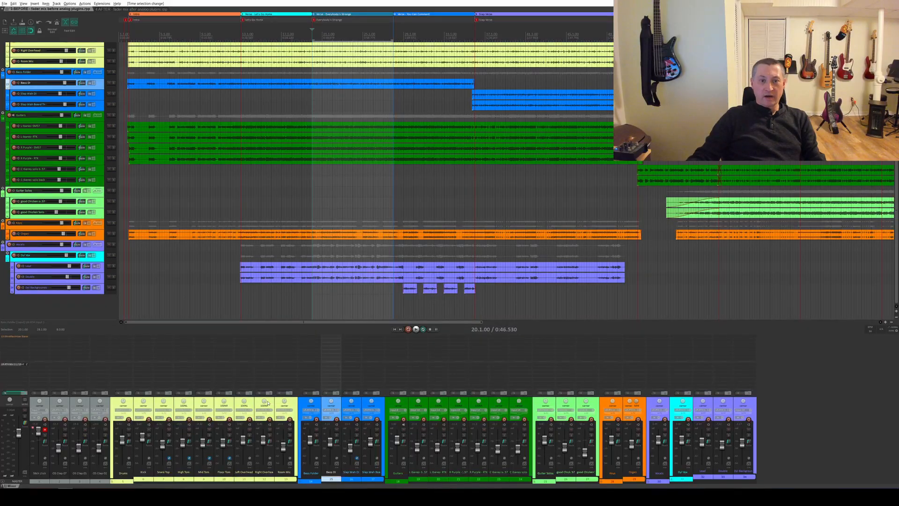
Step: Play the selected Verse - Everybody's Strange section in the BEFORE fader mix project, and stop playback
{"action": "scroll", "coordinate": [58, 249], "scroll_direction": "up", "scroll_amount": 3}
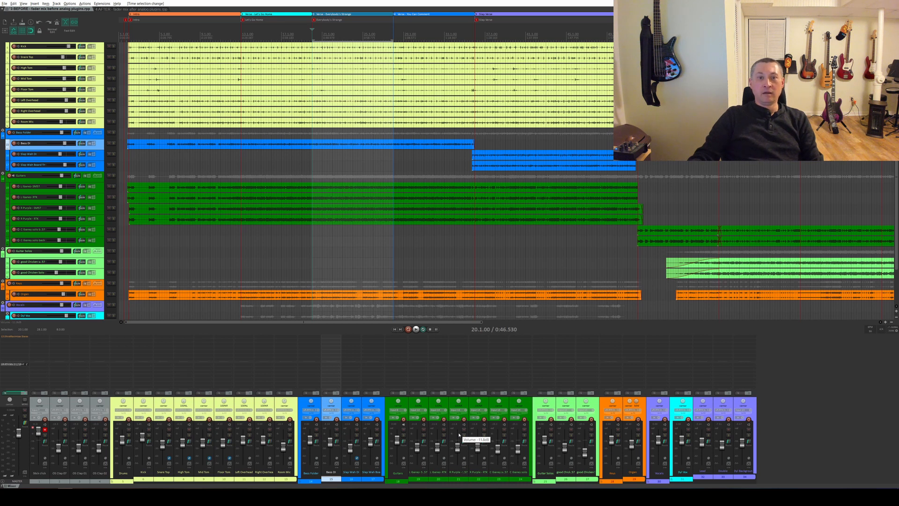
{"action": "key", "text": "space"}
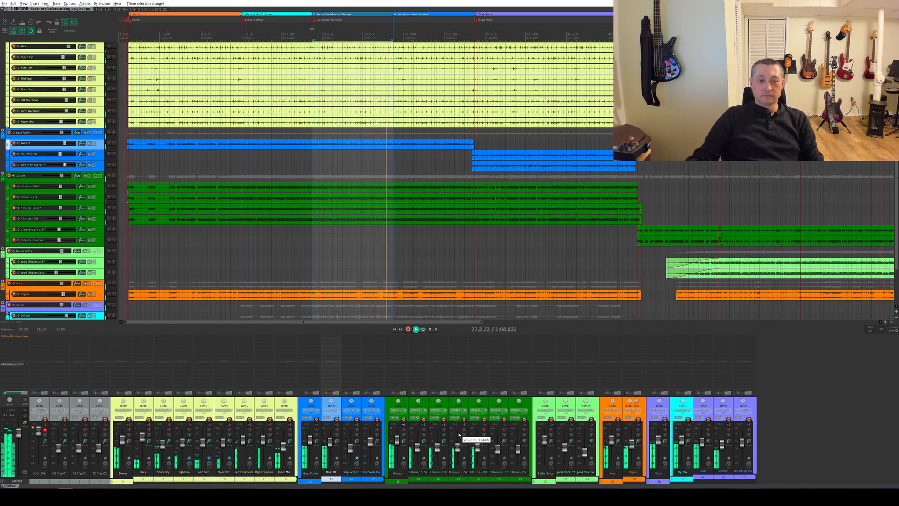
{"action": "key", "text": "space"}
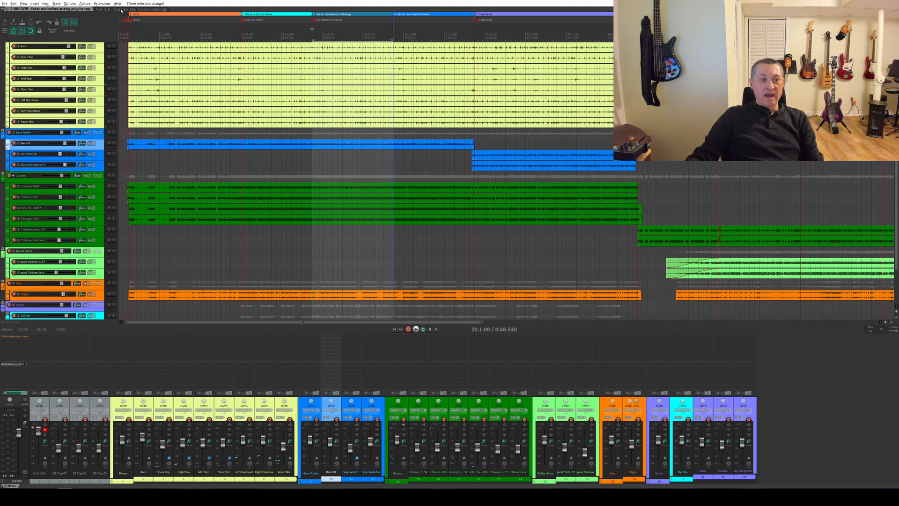
Step: Switch to the AFTER fader mix project, play the same selected verse section, and stop playback
{"action": "left_click", "coordinate": [121, 9]}
{"action": "scroll", "coordinate": [83, 216], "scroll_direction": "up", "scroll_amount": 2}
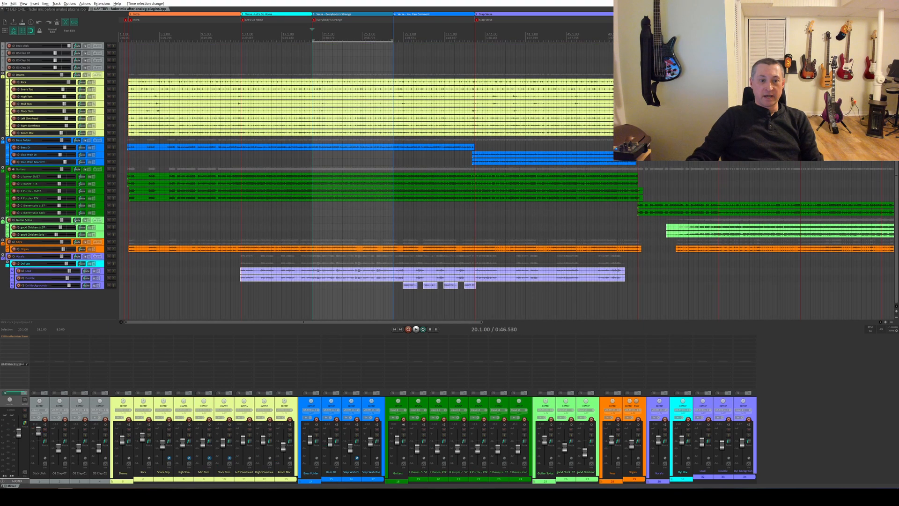
{"action": "key", "text": "space"}
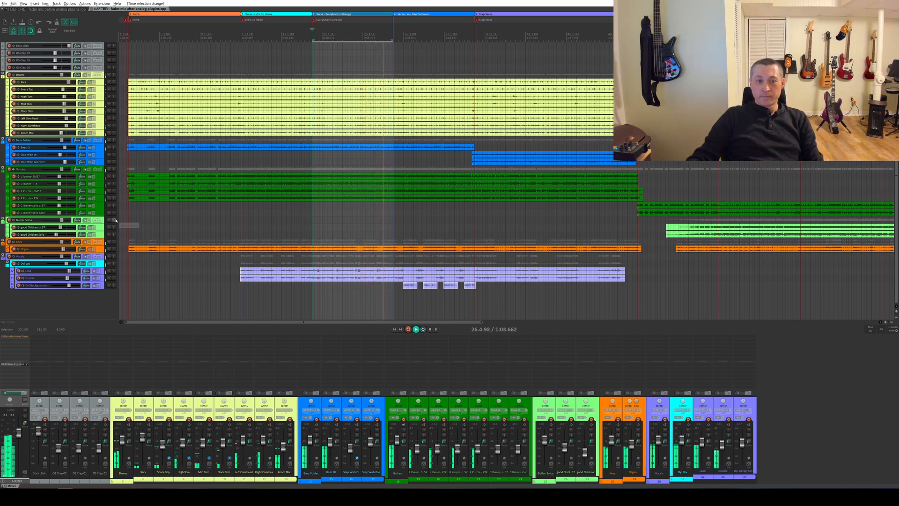
{"action": "key", "text": "space"}
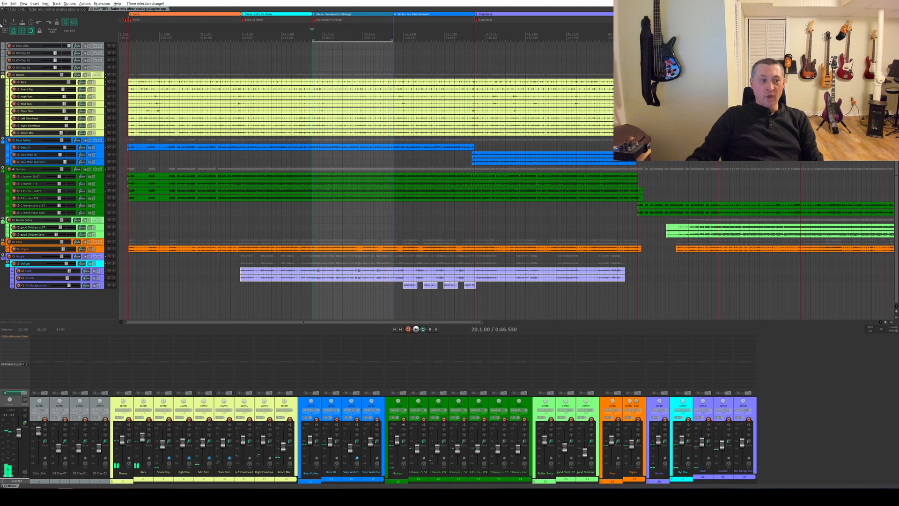
Step: Play the verse section in the BEFORE project, switching to the AFTER project during playback to compare the two mixes
{"action": "left_click", "coordinate": [46, 10]}
{"action": "key", "text": "space"}
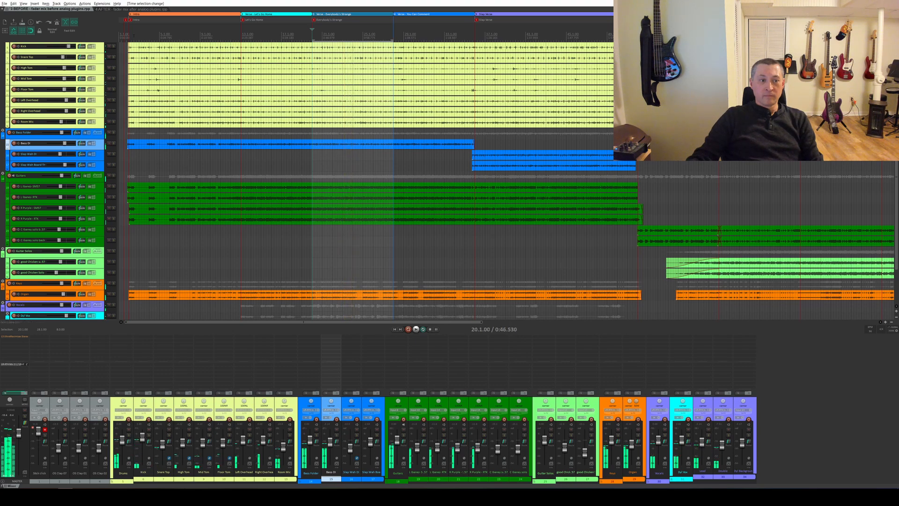
{"action": "key", "text": "ctrl+Tab"}
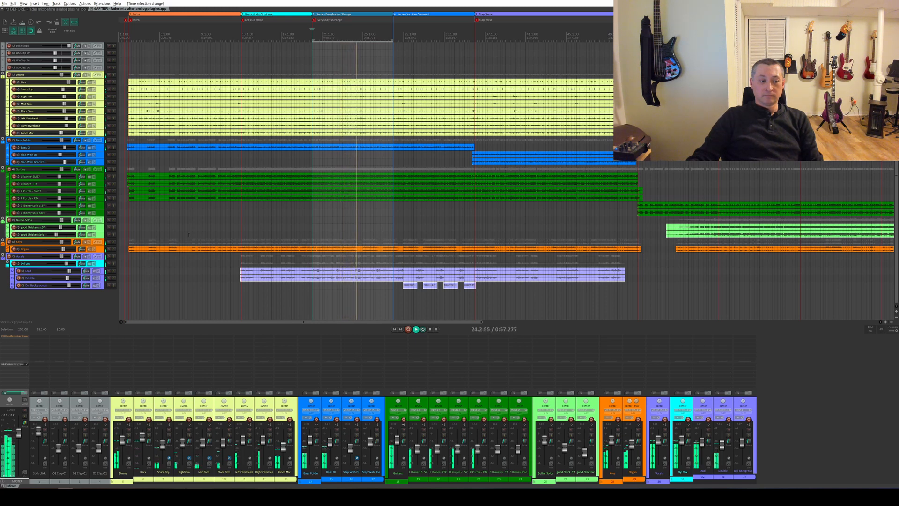
{"action": "key", "text": "space"}
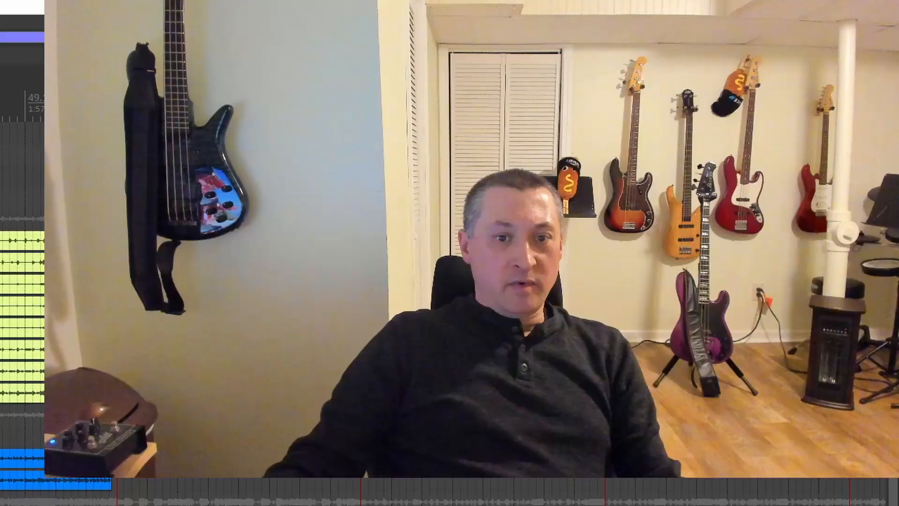